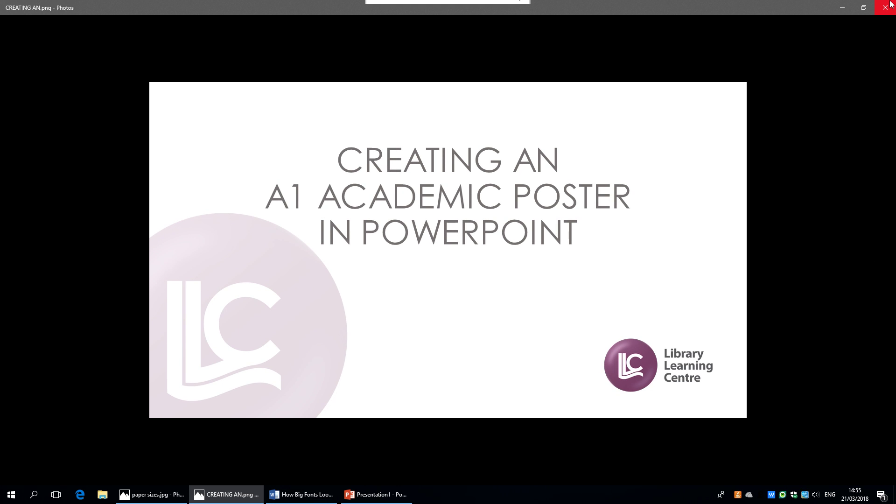
# - Close the Photos window showing the 'Creating an A1 Academic Poster' title image
pyautogui.click(888, 6)
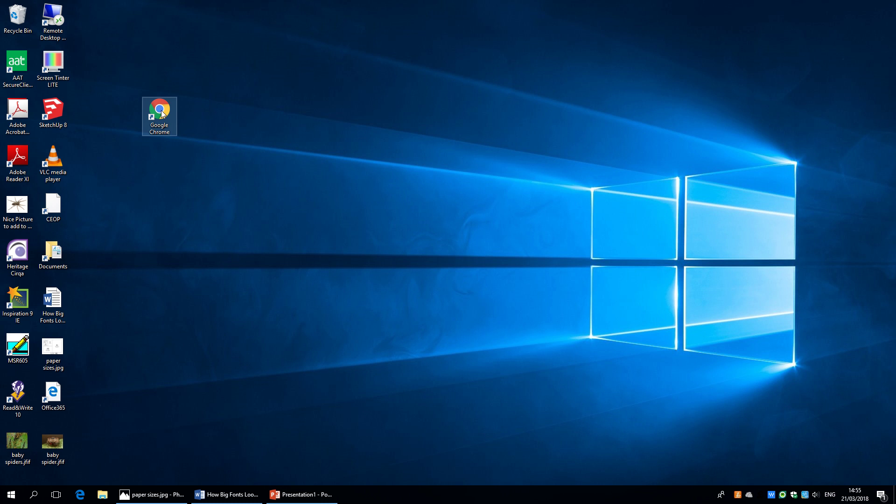
# - Launch Google Chrome from the desktop so the Moodle 'My home' page loads
pyautogui.doubleClick(161, 110)
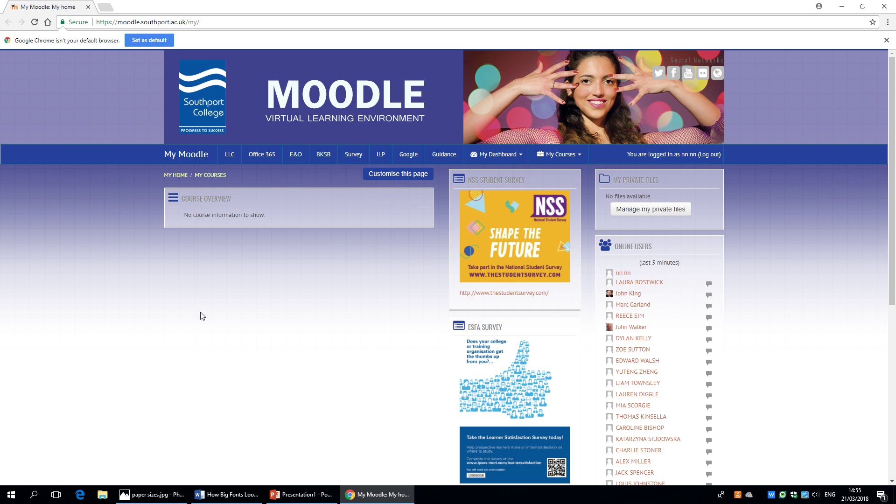
# - Go from Moodle to the Office 365 mailbox and show the app launcher
pyautogui.click(261, 156)
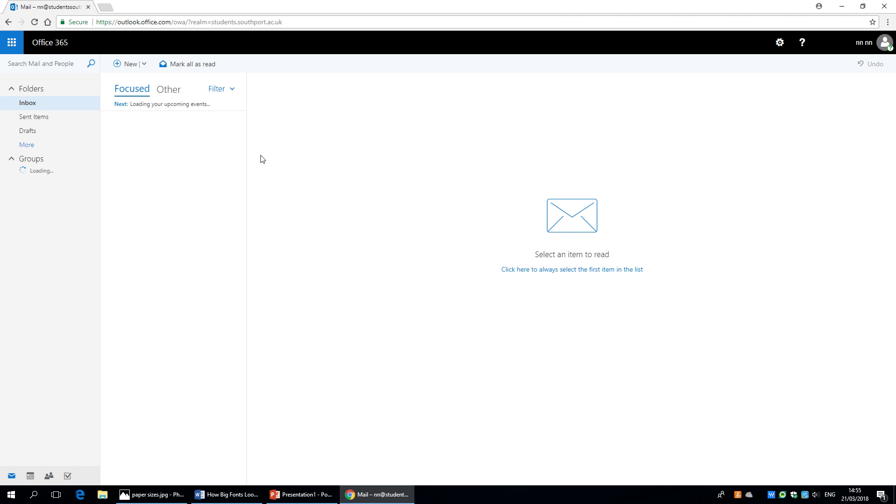
pyautogui.click(13, 47)
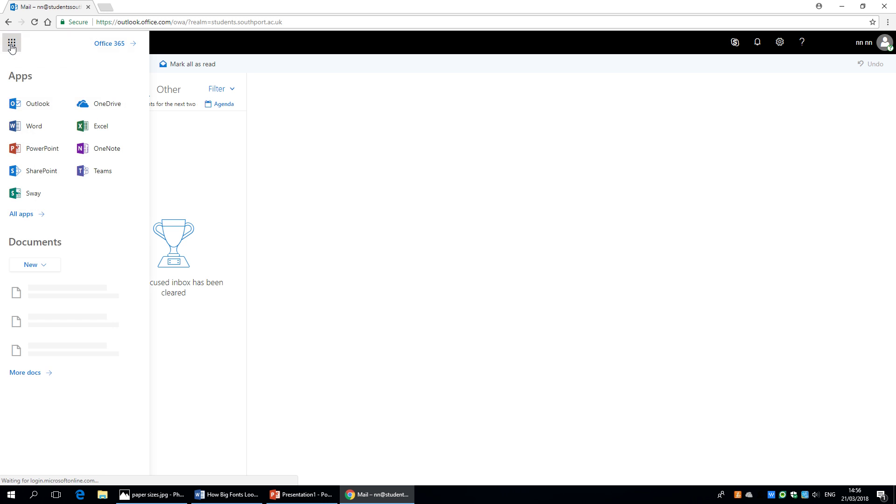
# - Start PowerPoint Online with a new green-themed presentation
pyautogui.click(28, 153)
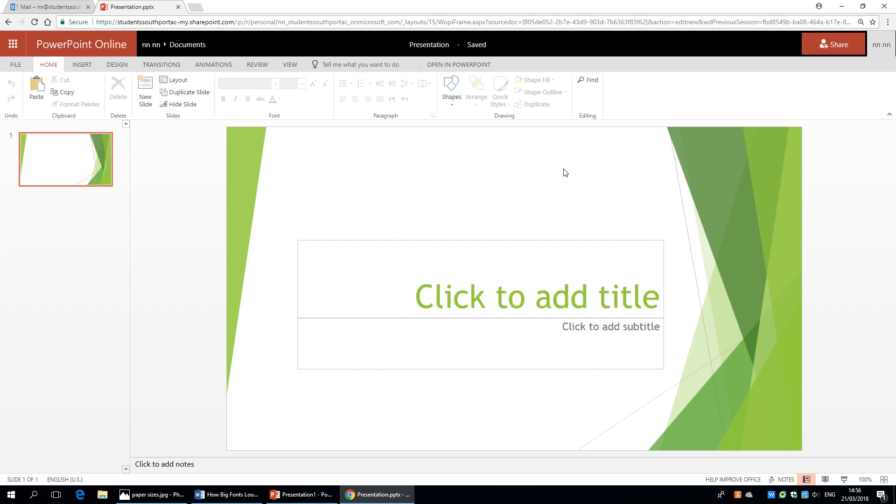
pyautogui.click(159, 493)
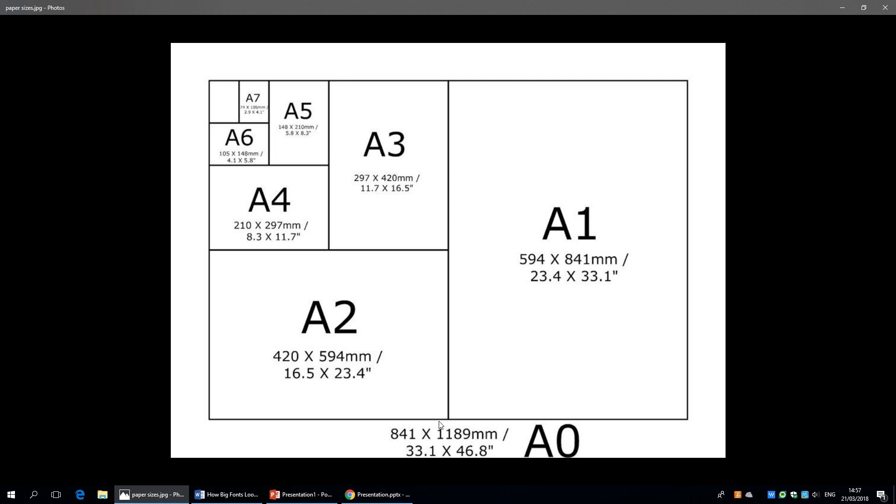
pyautogui.click(378, 494)
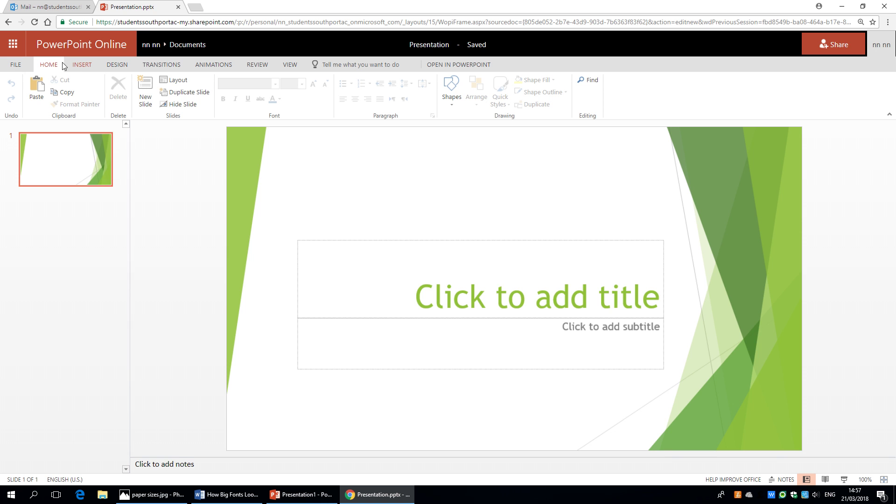
# - Set a custom portrait slide size of 23.4 by 33.1 inches, maximizing the content
pyautogui.click(118, 65)
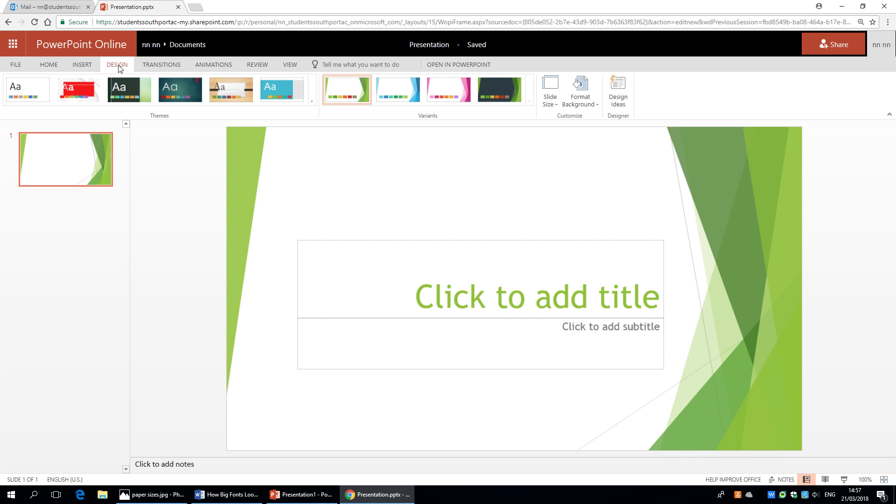
pyautogui.click(553, 89)
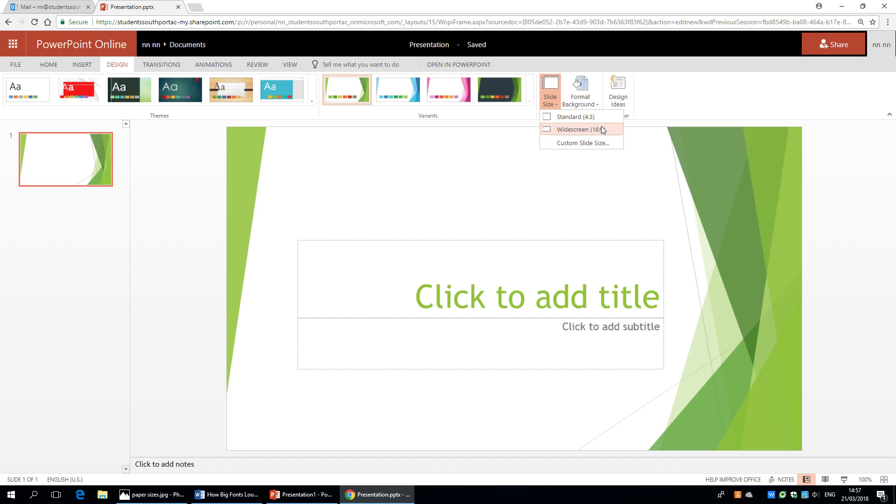
pyautogui.click(577, 146)
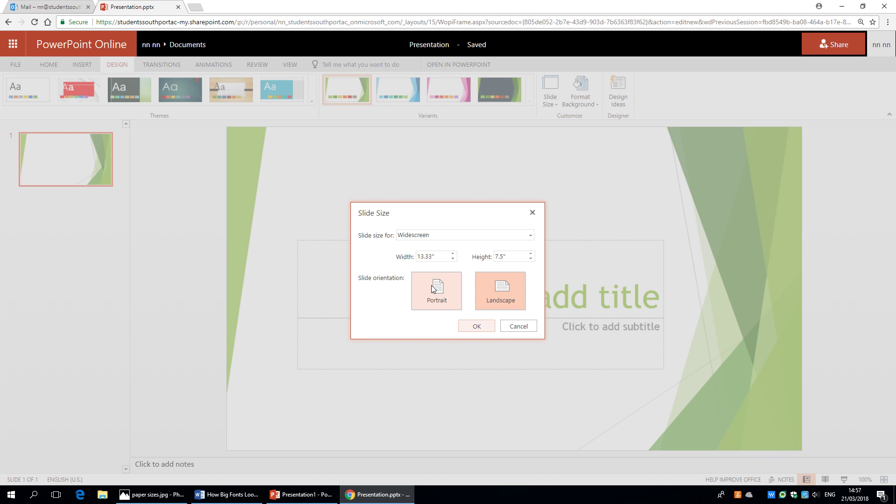
pyautogui.click(440, 256)
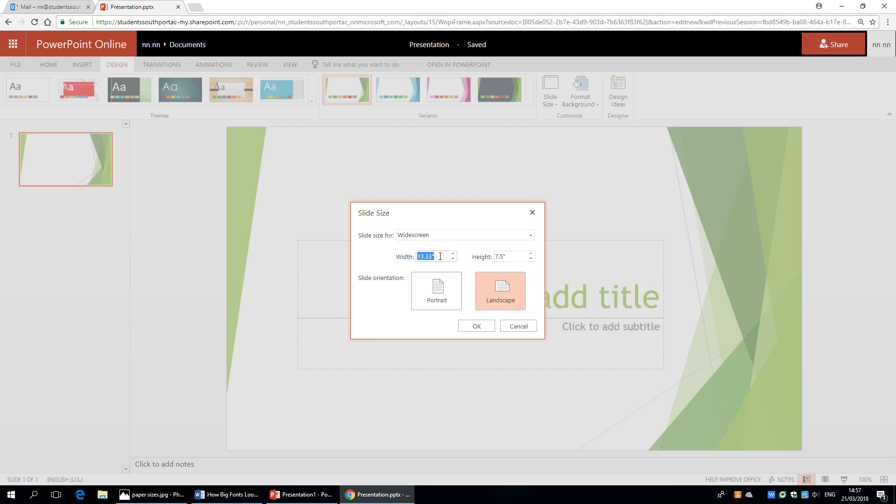
pyautogui.write('23.4')
pyautogui.press('Tab')
pyautogui.write('33.1')
pyautogui.click(431, 277)
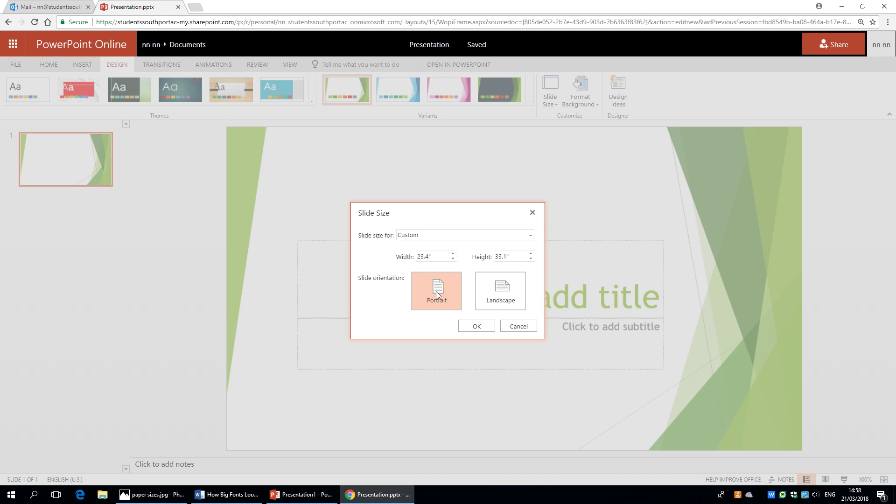
pyautogui.click(474, 328)
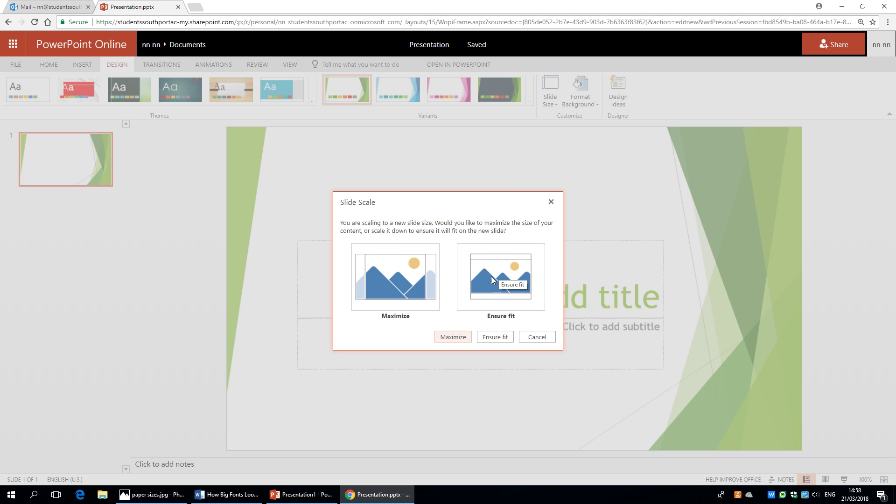
pyautogui.click(452, 337)
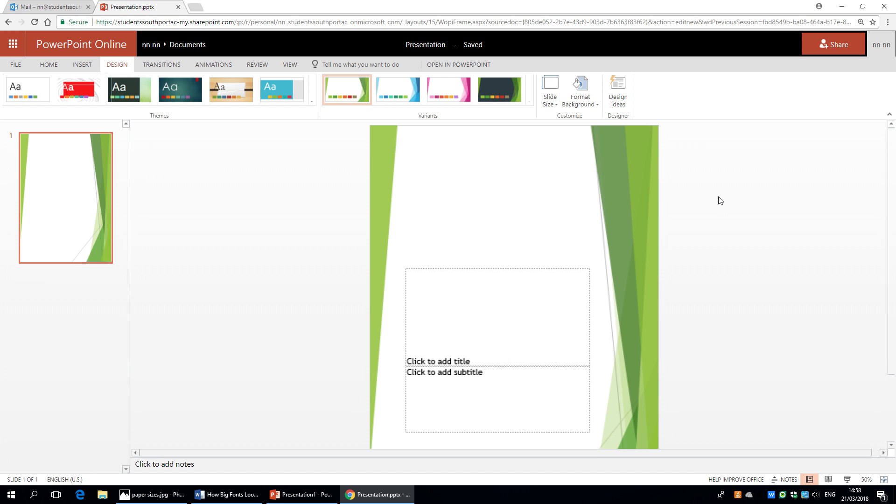
# - Type 'My Academic Poster' into the title placeholder and select the title text
pyautogui.scroll(-2, 714, 201)
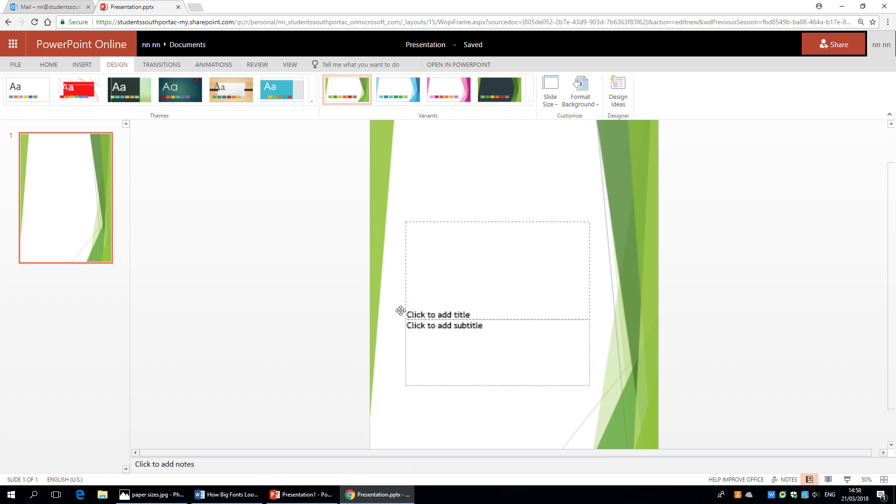
pyautogui.click(455, 311)
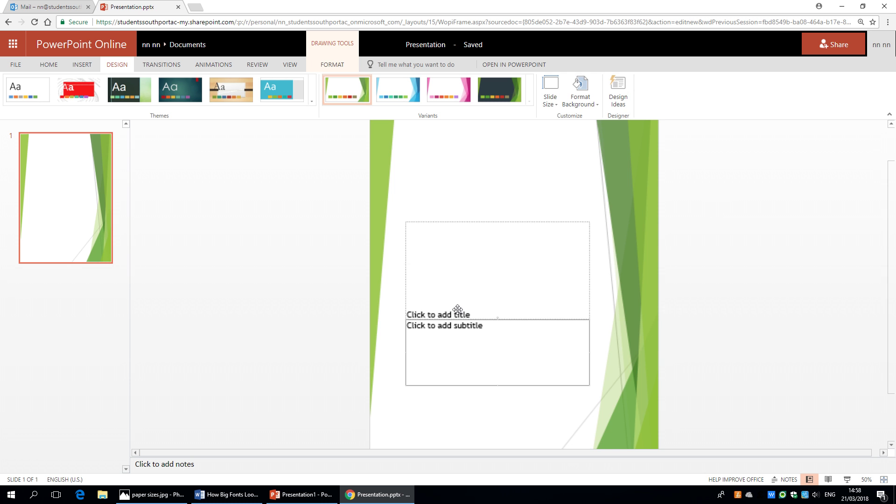
pyautogui.click(432, 289)
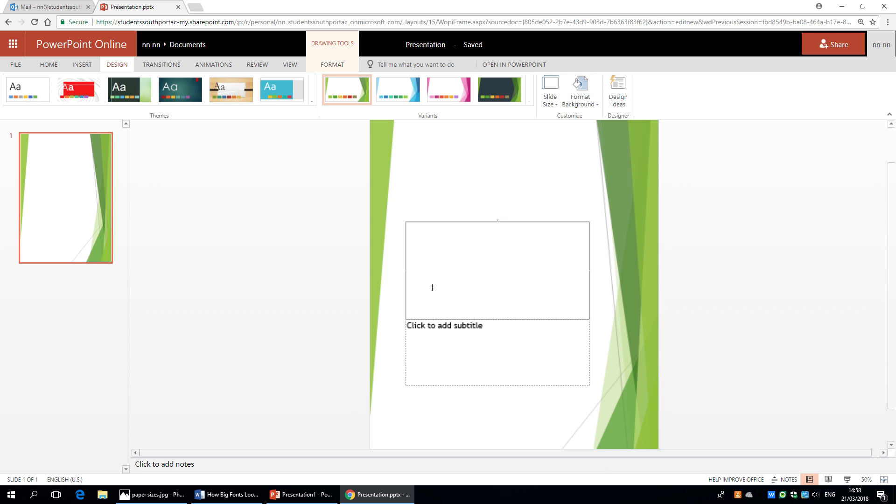
pyautogui.write('My Academic Poster')
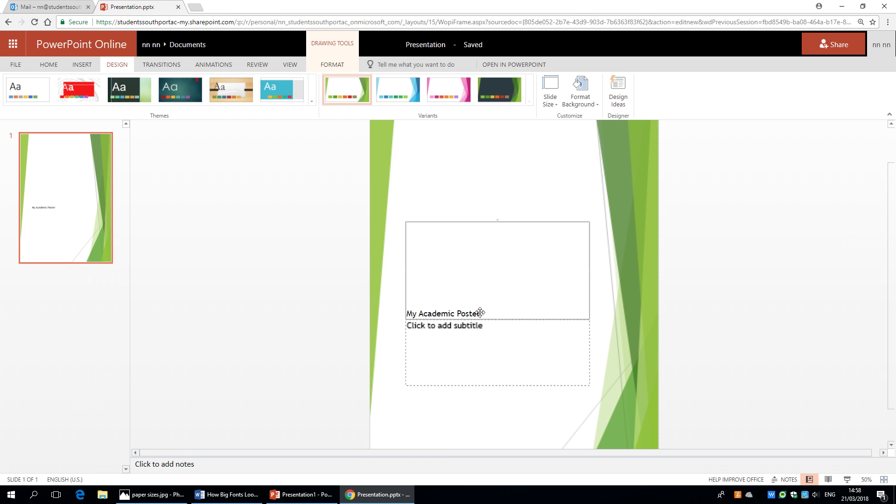
pyautogui.moveTo(477, 287); pyautogui.dragTo(418, 289)
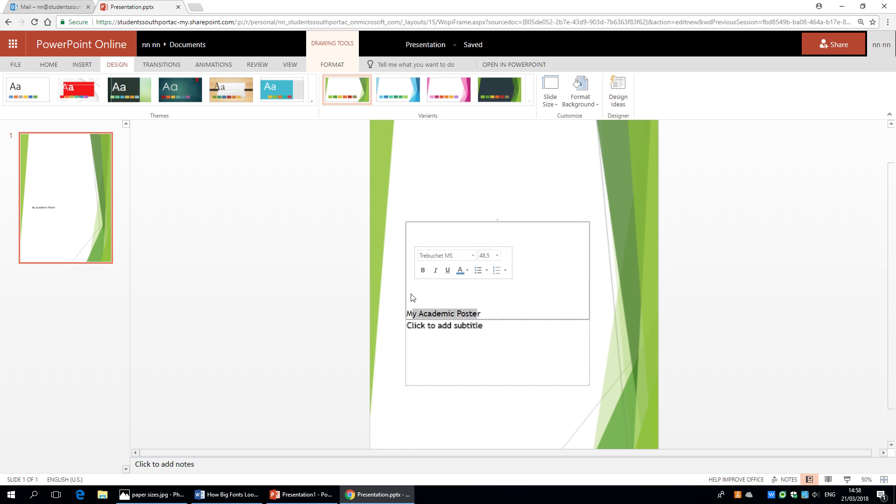
pyautogui.moveTo(483, 293); pyautogui.dragTo(406, 294)
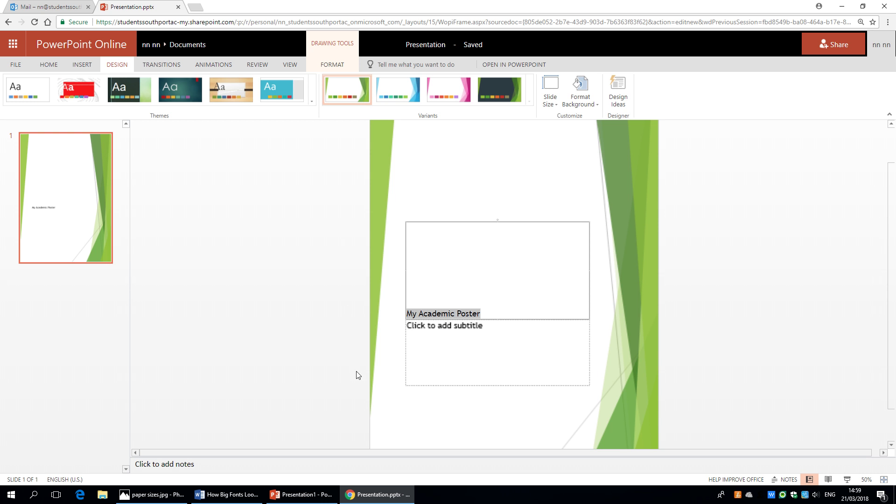
# - Bring up the 'How Big Fonts Look on A4' Word document and scroll through its sample sizes
pyautogui.click(230, 496)
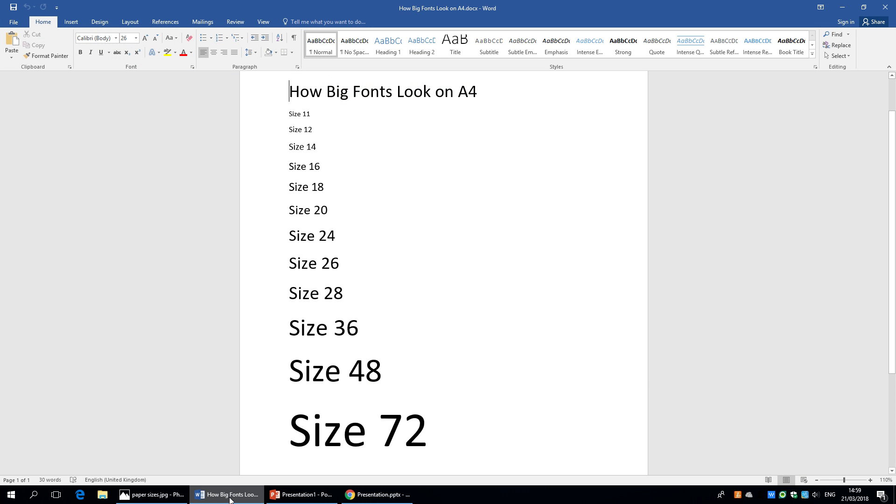
pyautogui.scroll(2, 608, 152)
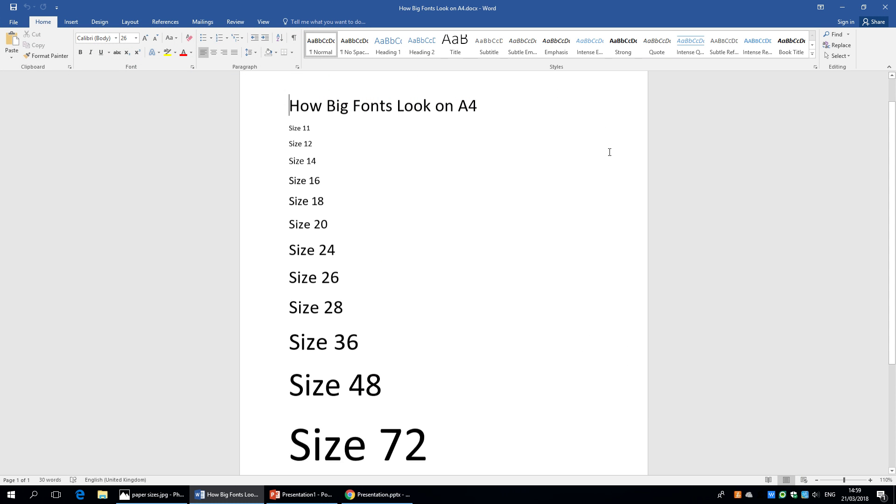
pyautogui.scroll(-2, 605, 150)
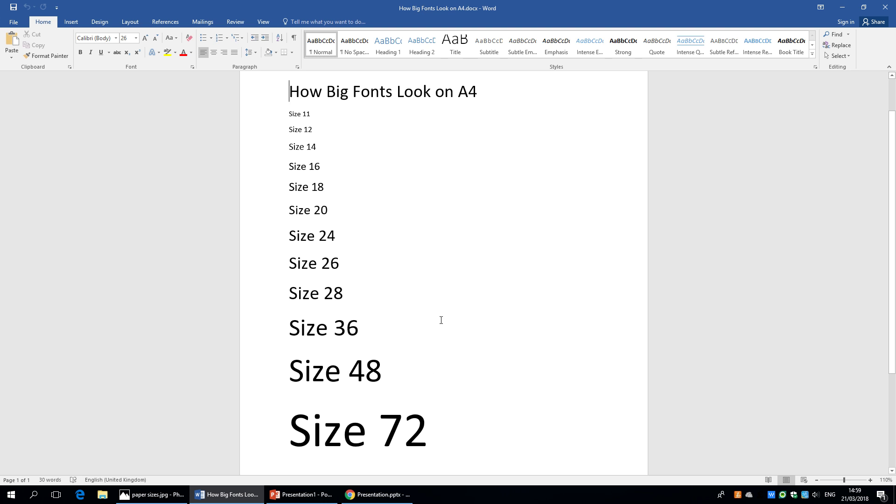
pyautogui.scroll(-5, 440, 320)
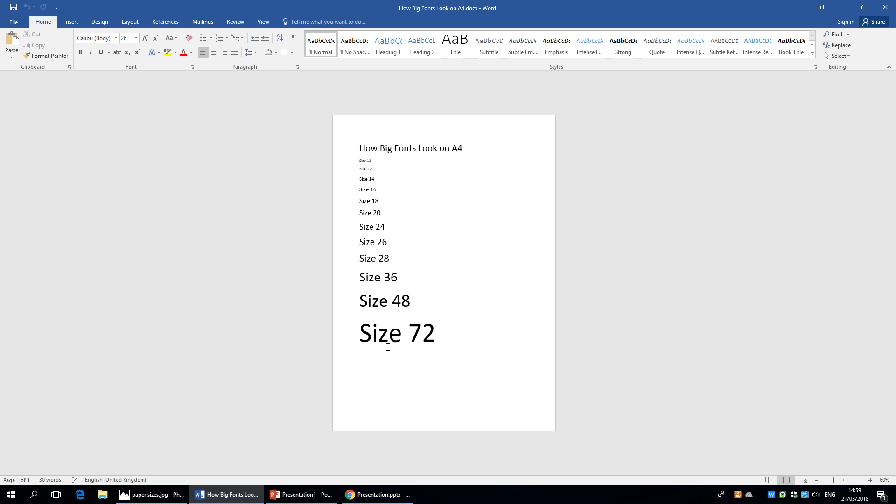
# - Back in PowerPoint Online, make the poster title 72 point
pyautogui.click(373, 499)
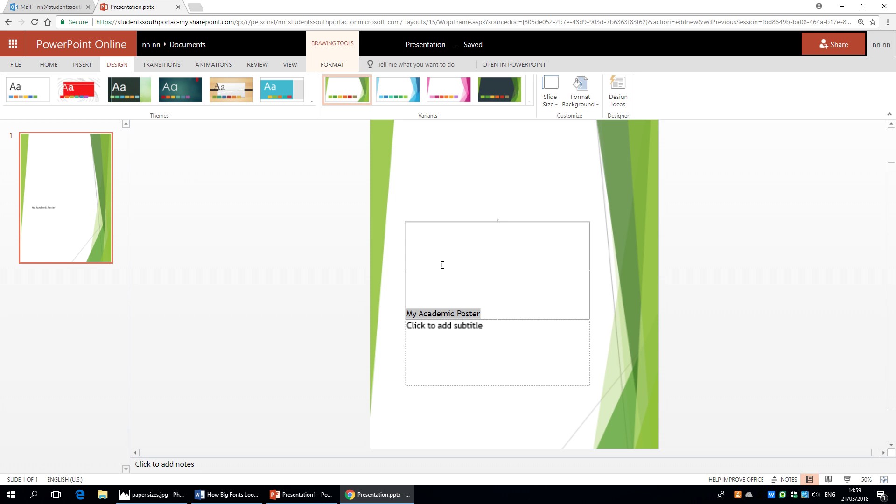
pyautogui.click(467, 308)
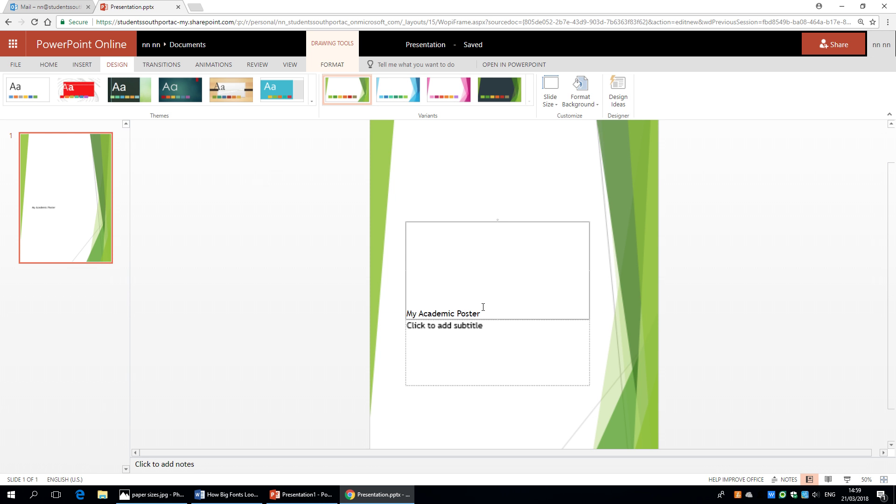
pyautogui.moveTo(483, 307); pyautogui.dragTo(409, 303)
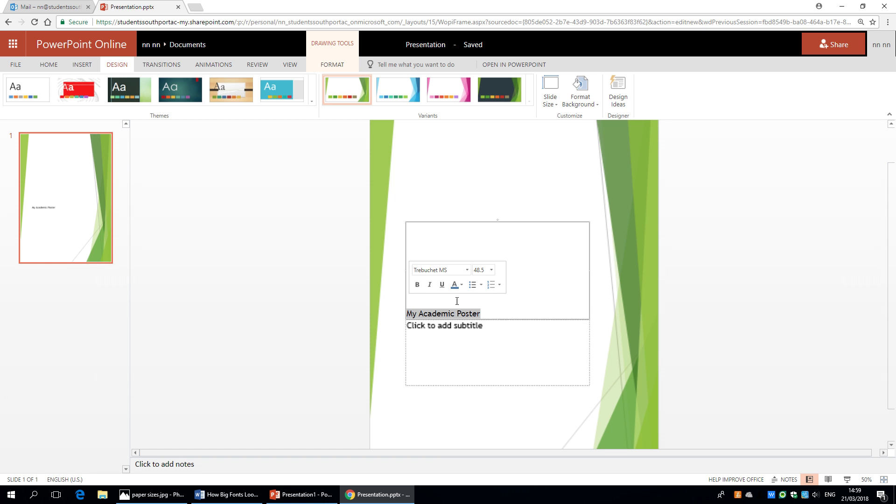
pyautogui.click(491, 269)
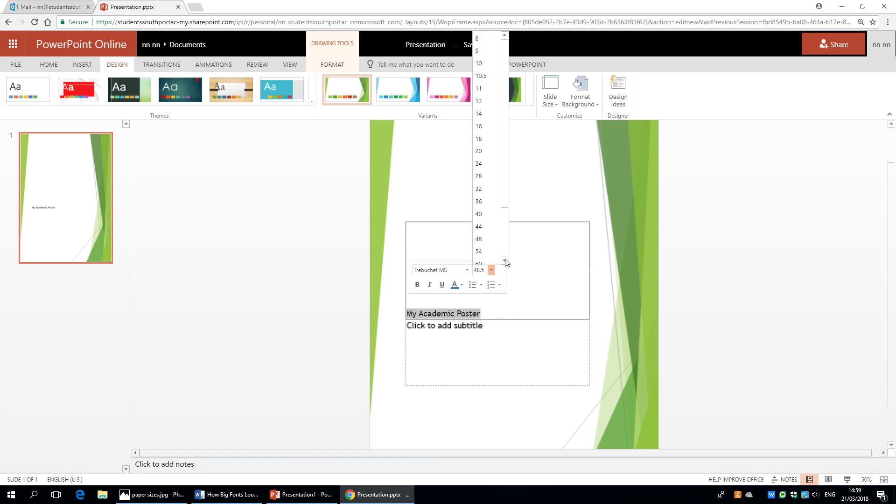
pyautogui.click(505, 262)
pyautogui.click(504, 261)
pyautogui.click(484, 232)
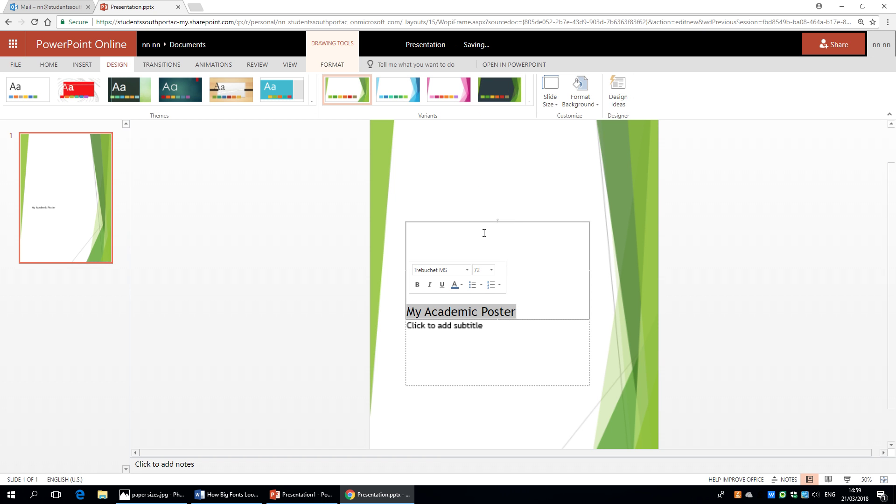
# - Fill the subtitle with the author's byline and 'April 2018'
pyautogui.click(439, 327)
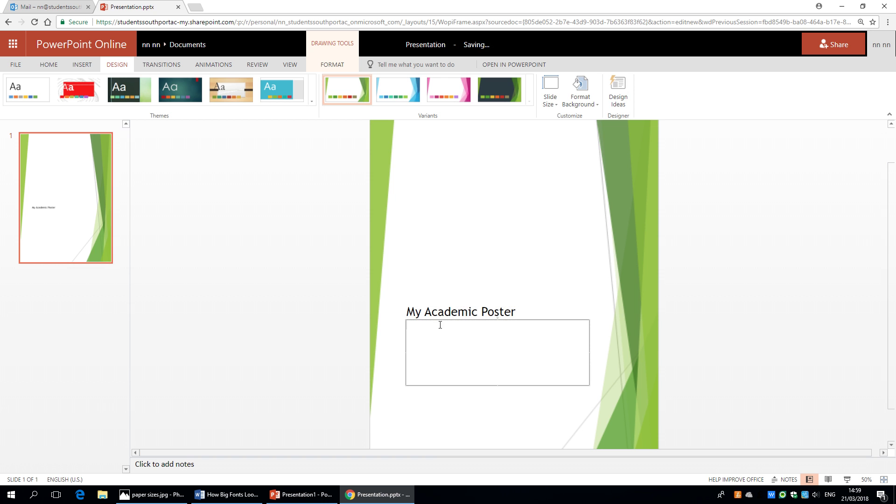
pyautogui.write('B')
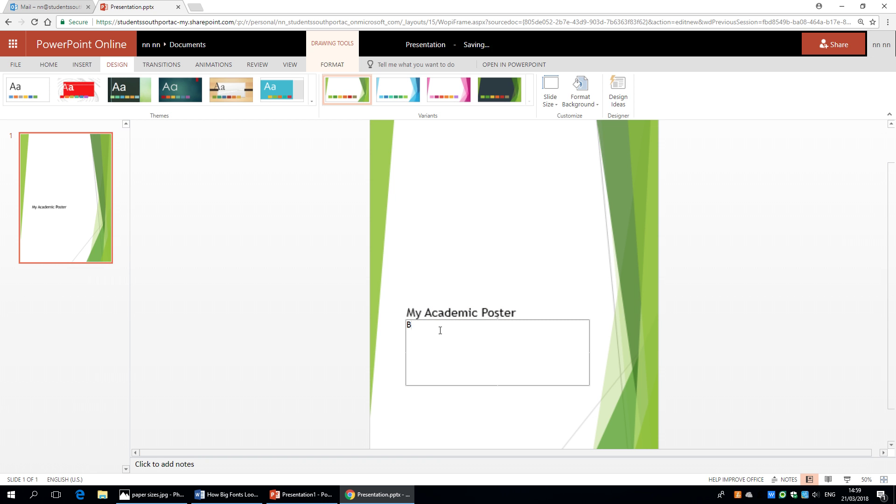
pyautogui.write('y Josephine B')
pyautogui.write('loggs ')
pyautogui.write('Apri')
pyautogui.write('l 2018')
pyautogui.click(387, 362)
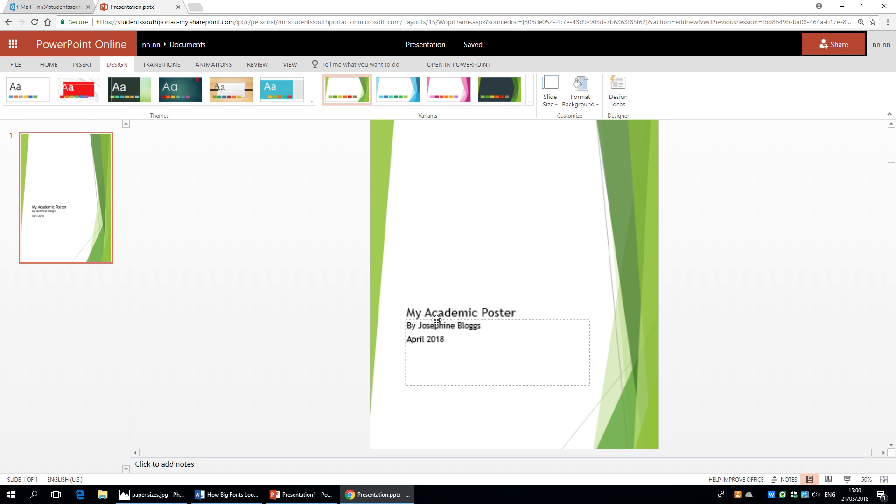
# - Move the byline down and place the title directly above it near the poster's bottom
pyautogui.moveTo(437, 319); pyautogui.dragTo(436, 391)
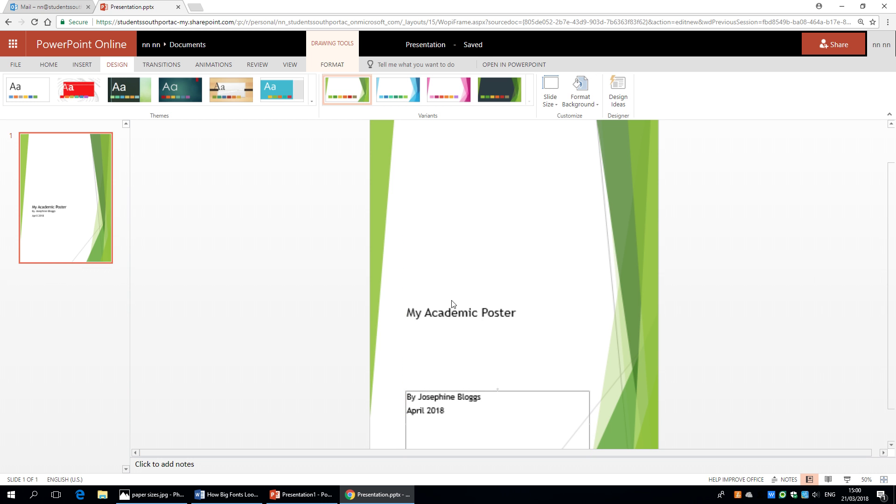
pyautogui.click(440, 317)
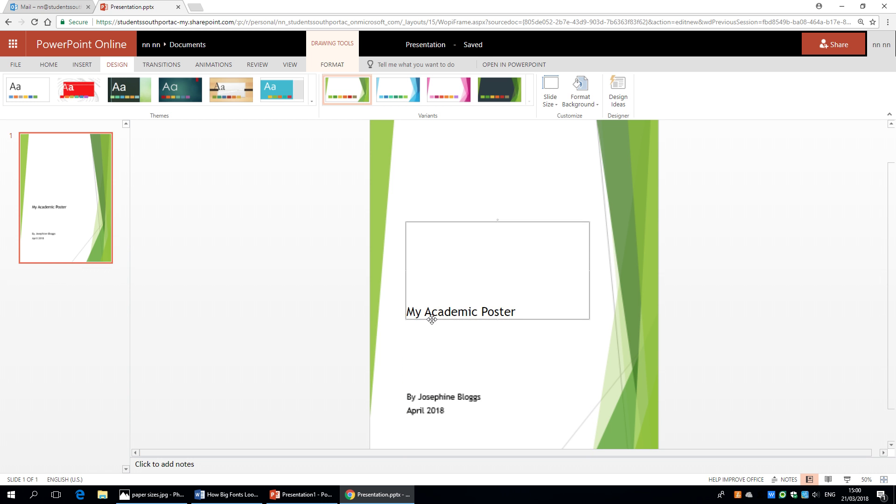
pyautogui.moveTo(428, 314); pyautogui.dragTo(432, 390)
pyautogui.click(376, 376)
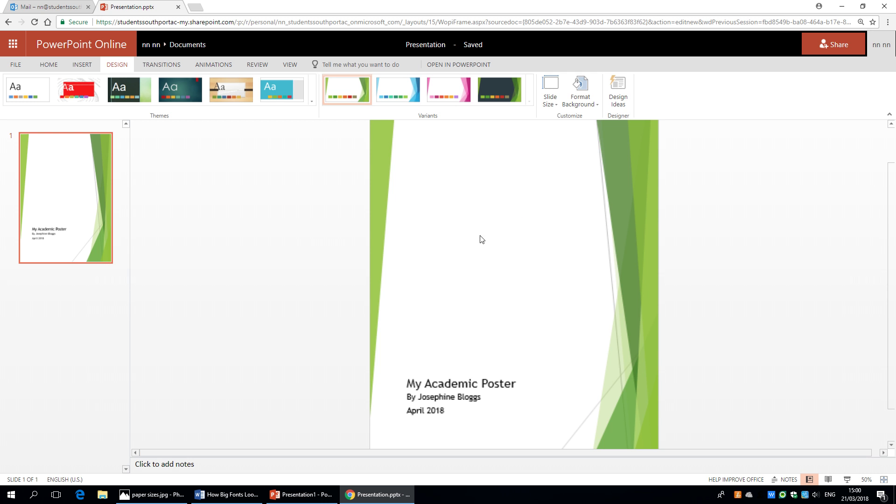
# - Insert the spider picture 'Nice Picture to add to poster.jpg' from the Desktop onto the poster
pyautogui.click(83, 64)
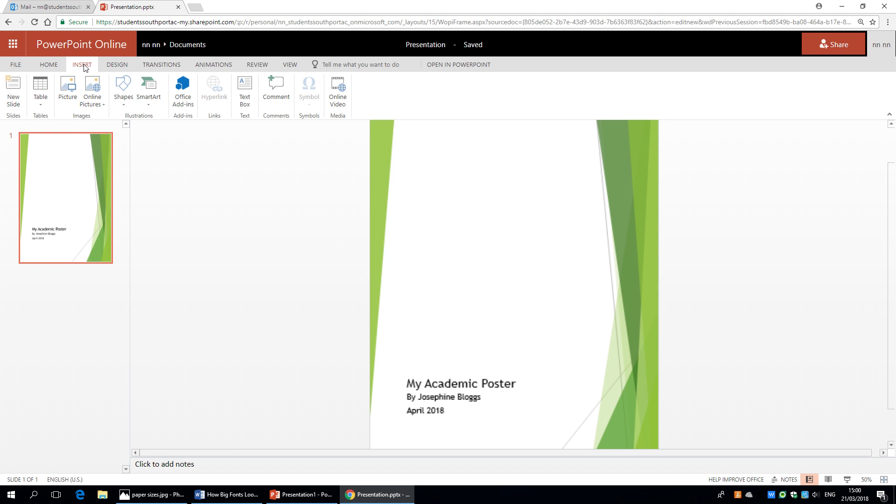
pyautogui.click(67, 88)
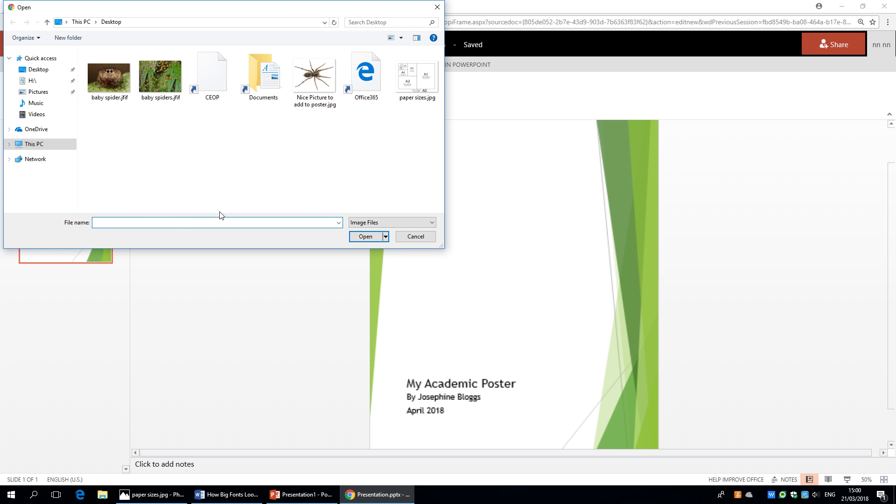
pyautogui.click(304, 89)
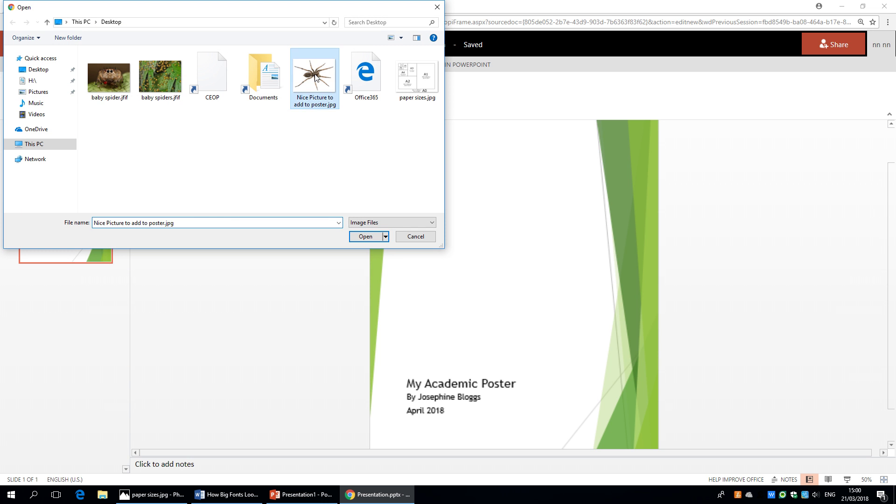
pyautogui.click(365, 237)
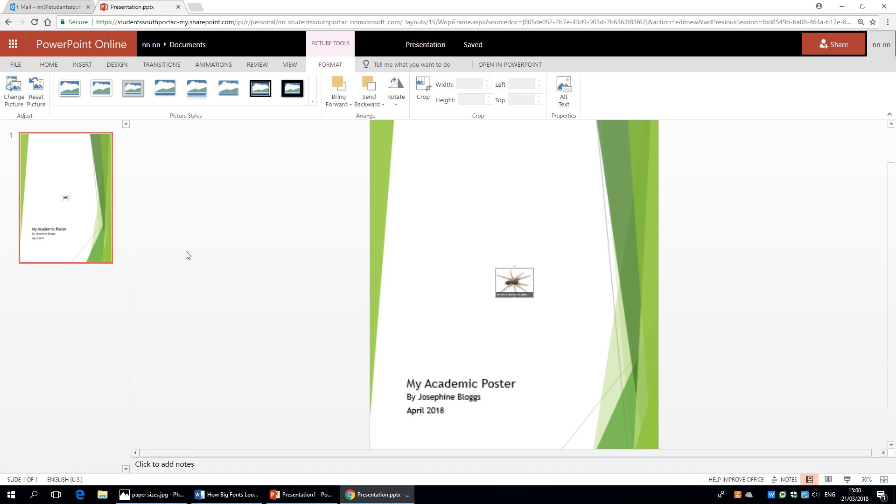
pyautogui.click(251, 242)
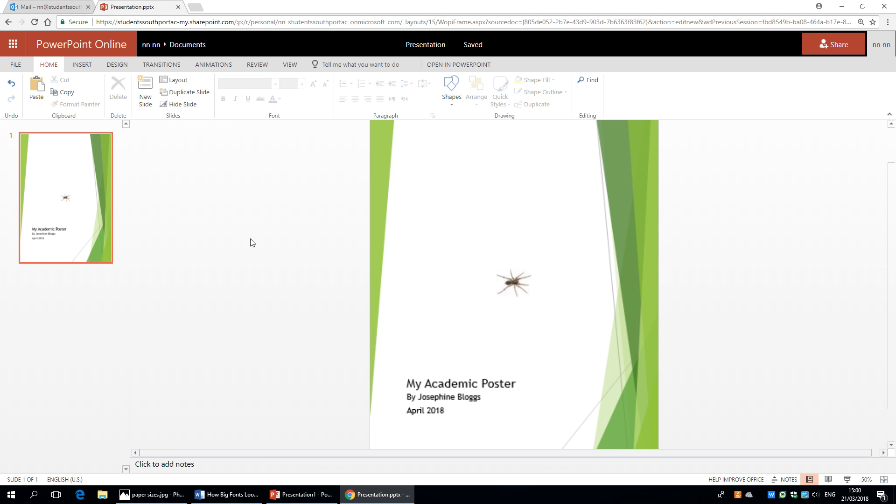
# - Select the spider picture and zoom the view to 200%, then to 400%
pyautogui.click(514, 284)
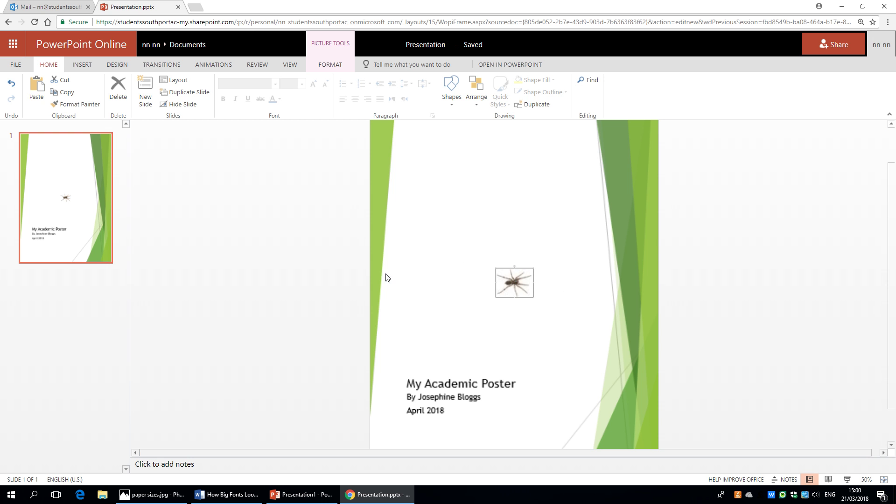
pyautogui.click(290, 65)
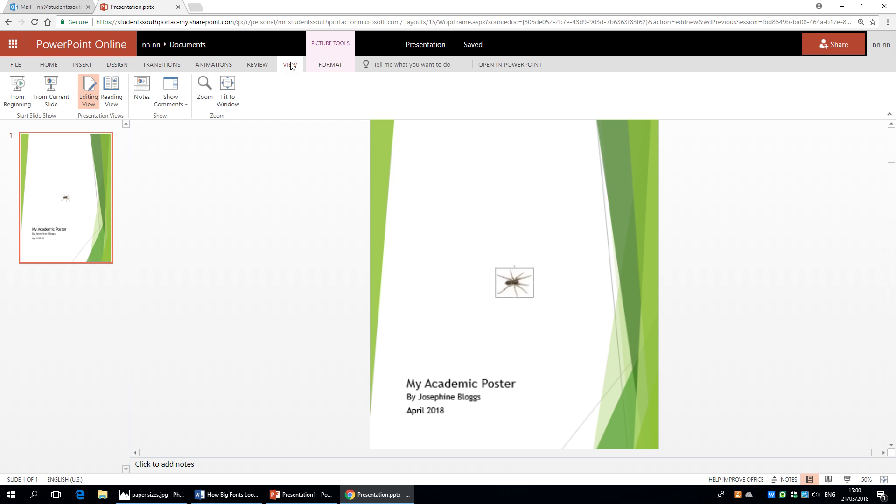
pyautogui.click(203, 88)
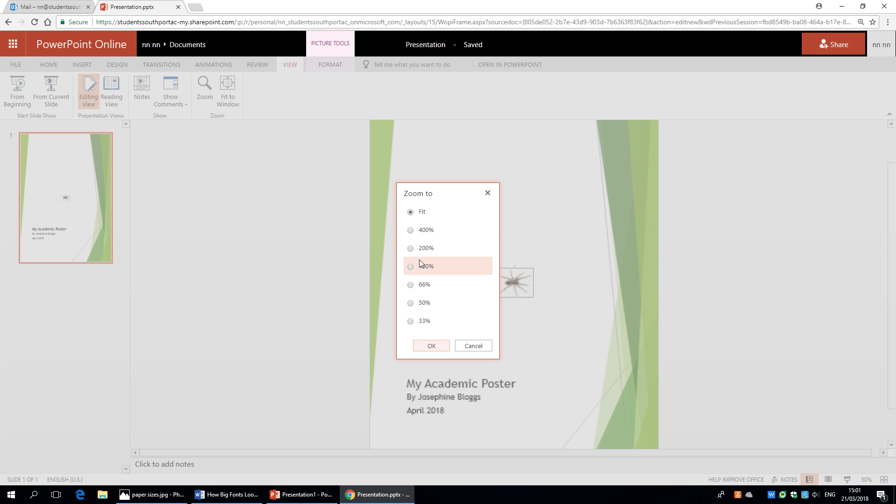
pyautogui.click(411, 248)
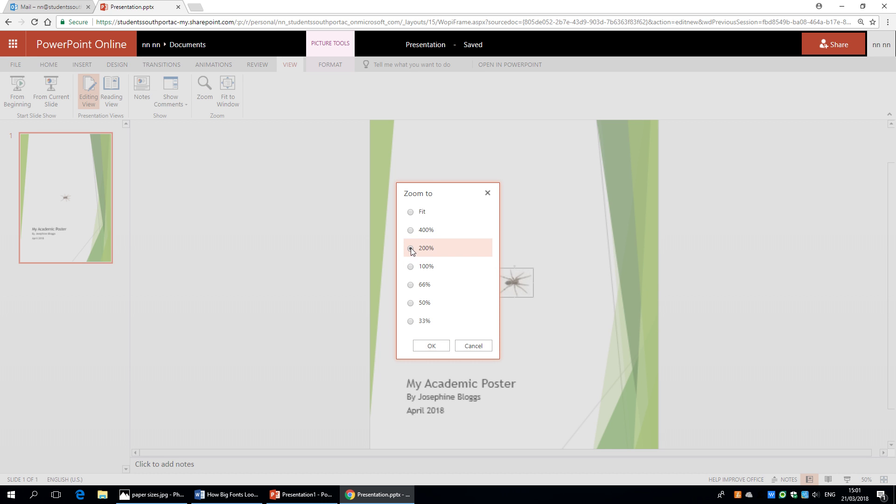
pyautogui.click(435, 346)
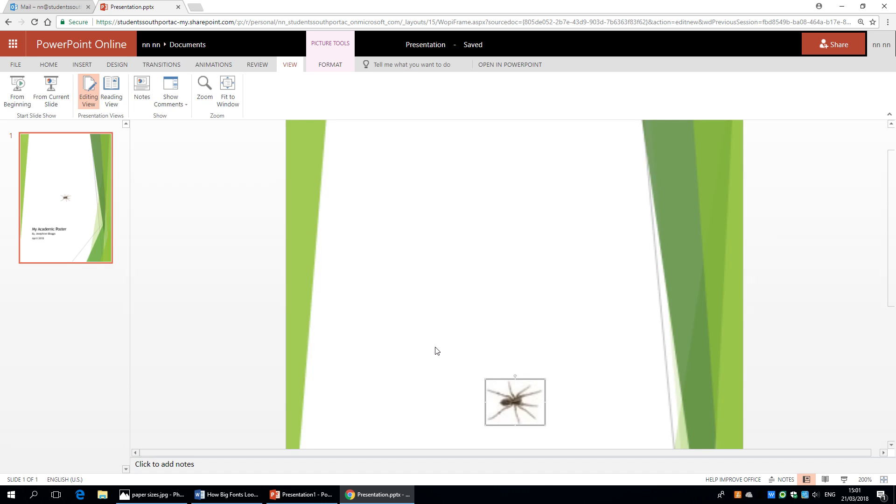
pyautogui.click(204, 89)
pyautogui.click(429, 234)
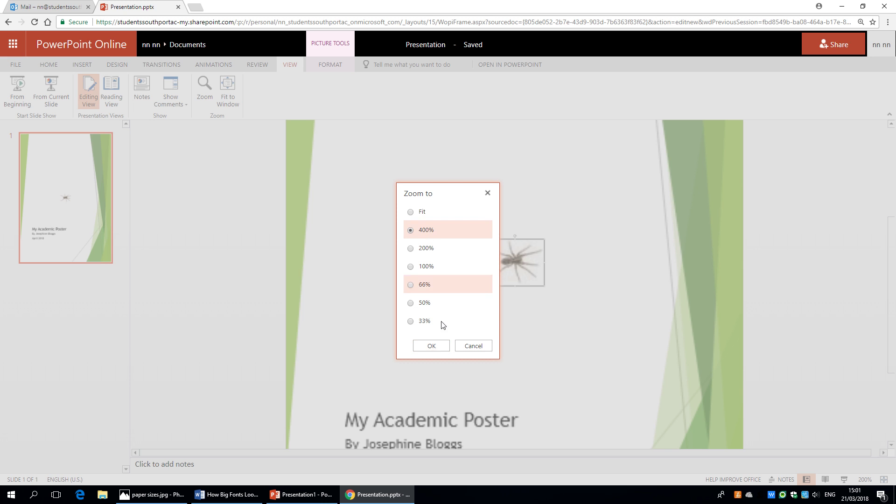
pyautogui.click(438, 345)
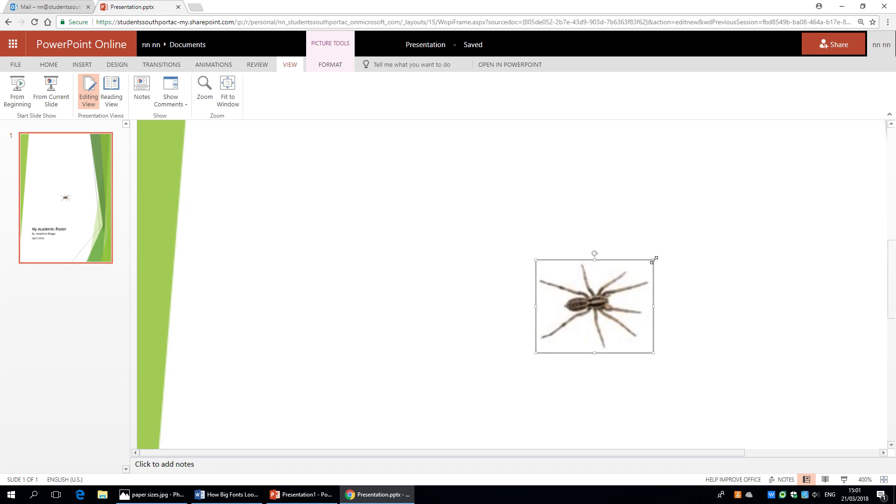
# - Drag the picture's corners outward up-right and down-left to greatly enlarge the spider
pyautogui.moveTo(654, 260); pyautogui.dragTo(810, 135)
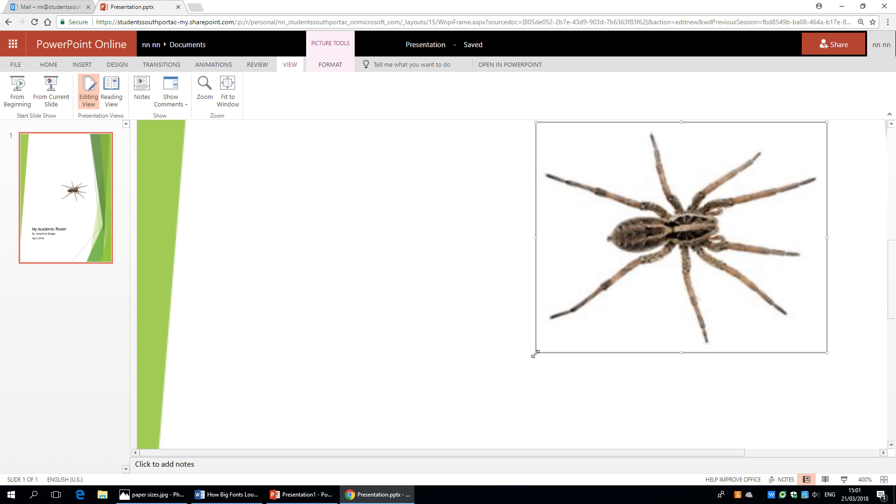
pyautogui.moveTo(536, 353); pyautogui.dragTo(435, 452)
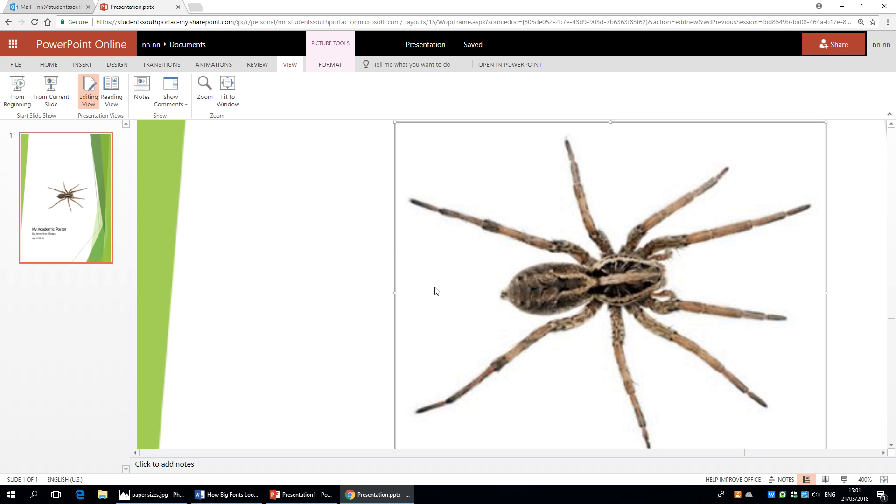
pyautogui.scroll(3, 434, 290)
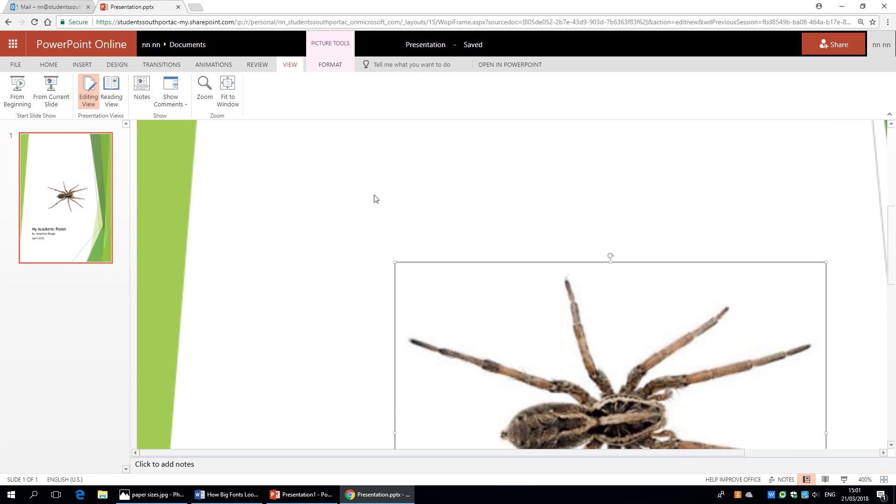
pyautogui.click(206, 87)
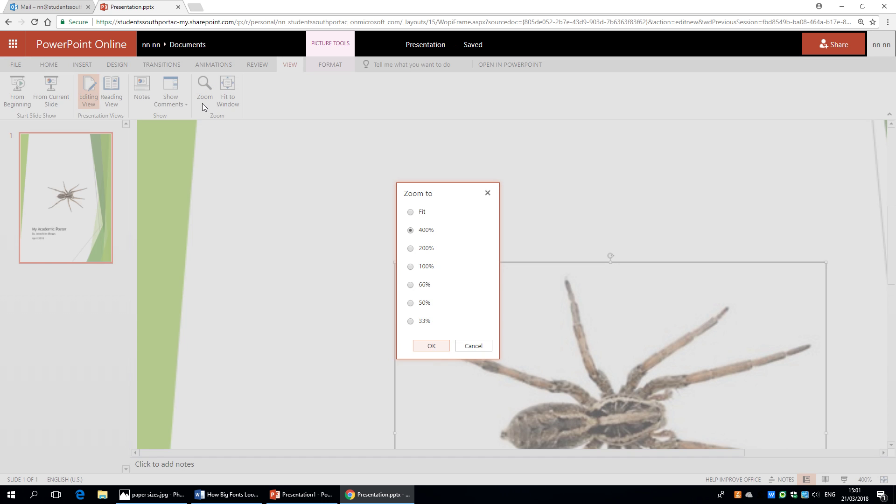
pyautogui.click(411, 268)
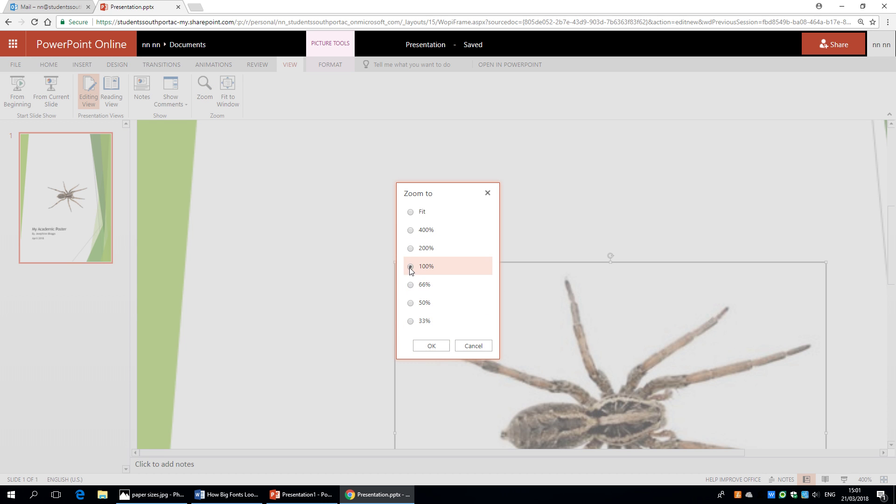
pyautogui.click(433, 346)
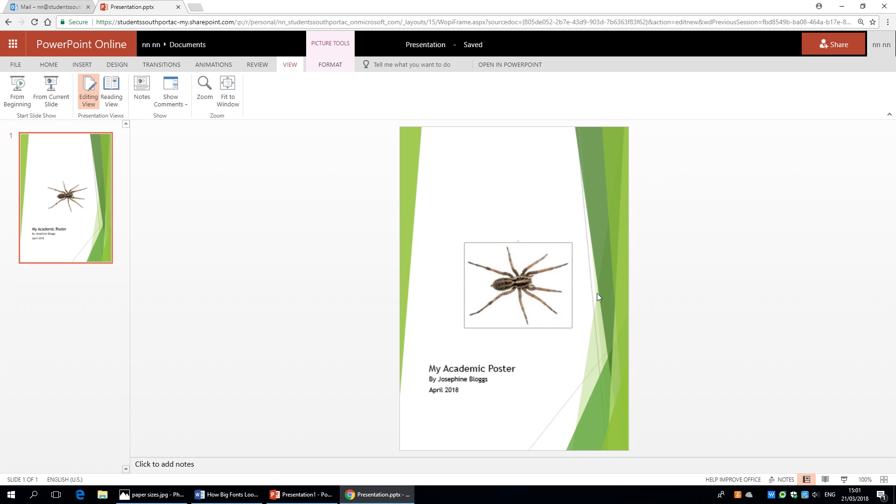
pyautogui.click(678, 240)
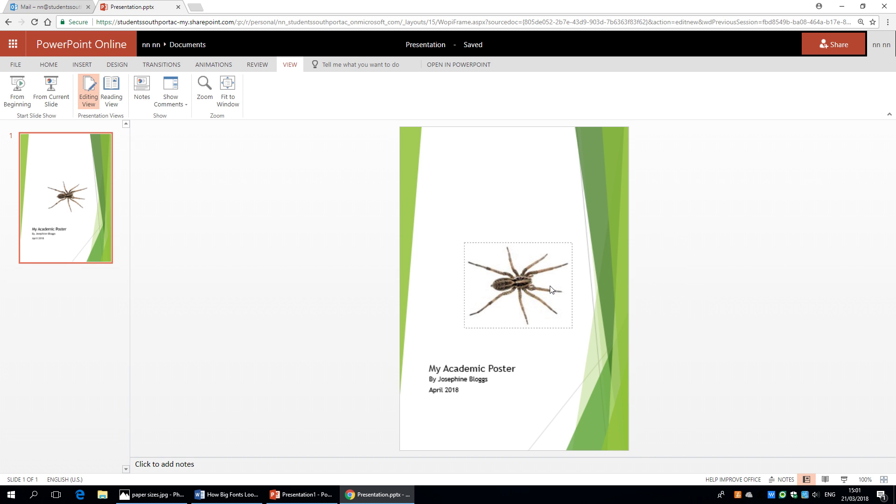
pyautogui.click(506, 279)
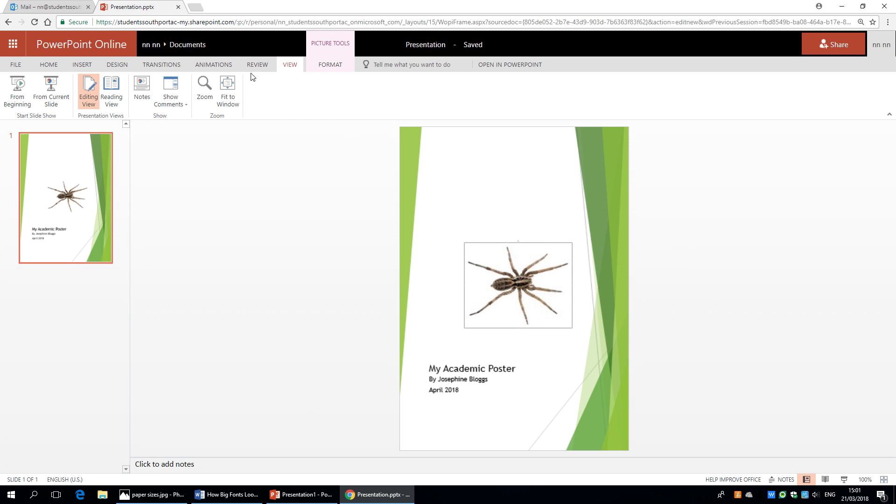
pyautogui.click(205, 88)
pyautogui.click(418, 231)
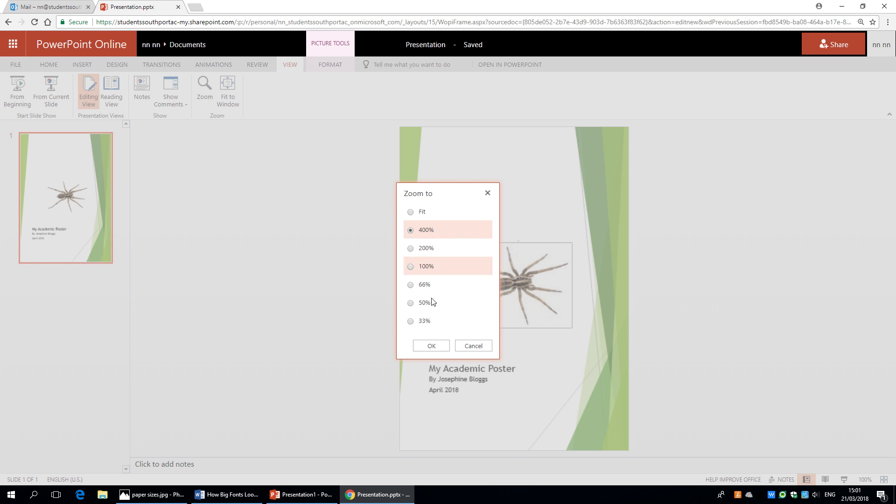
pyautogui.click(432, 345)
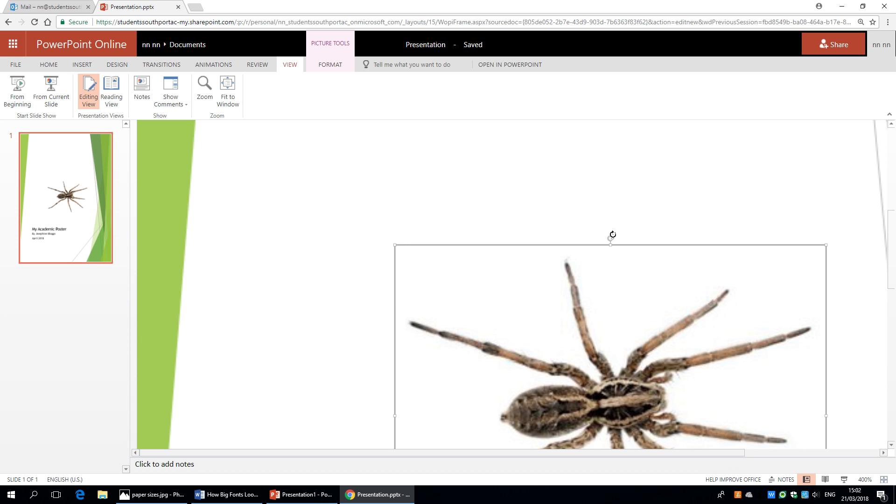
# - Rotate the spider upright, move it higher above the title, and fit the slide to the window
pyautogui.moveTo(610, 237); pyautogui.dragTo(355, 408)
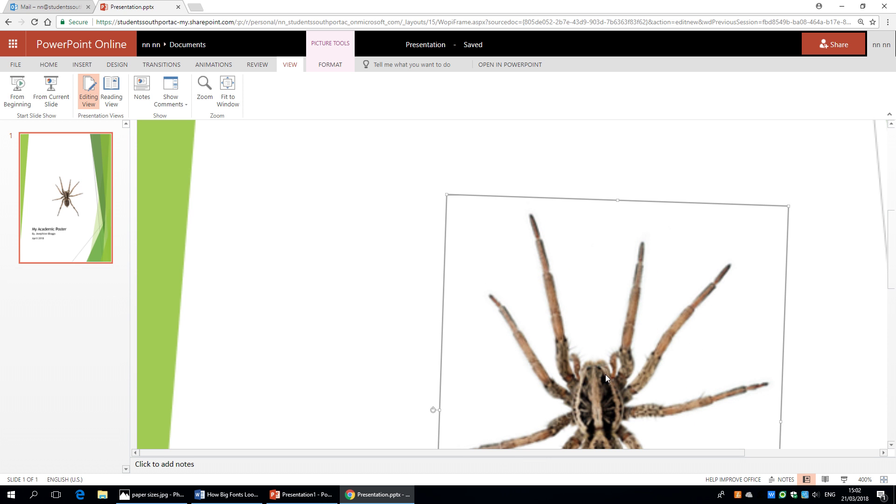
pyautogui.moveTo(622, 395); pyautogui.dragTo(586, 264)
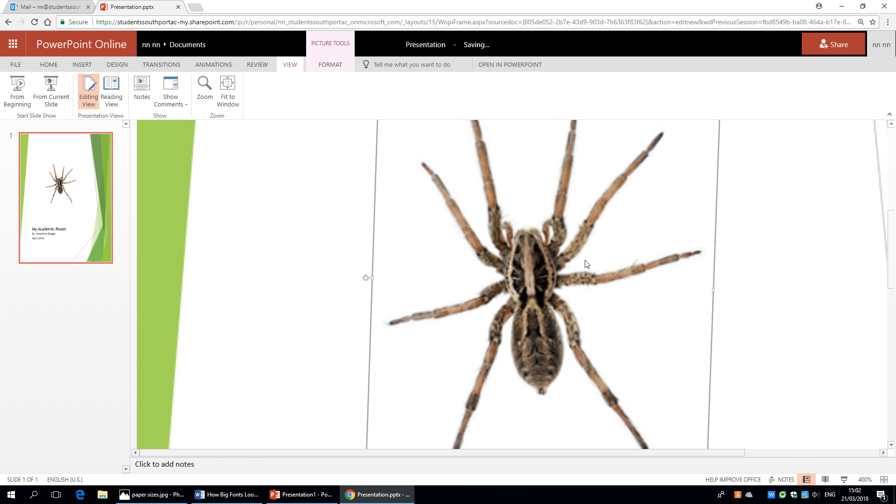
pyautogui.click(275, 225)
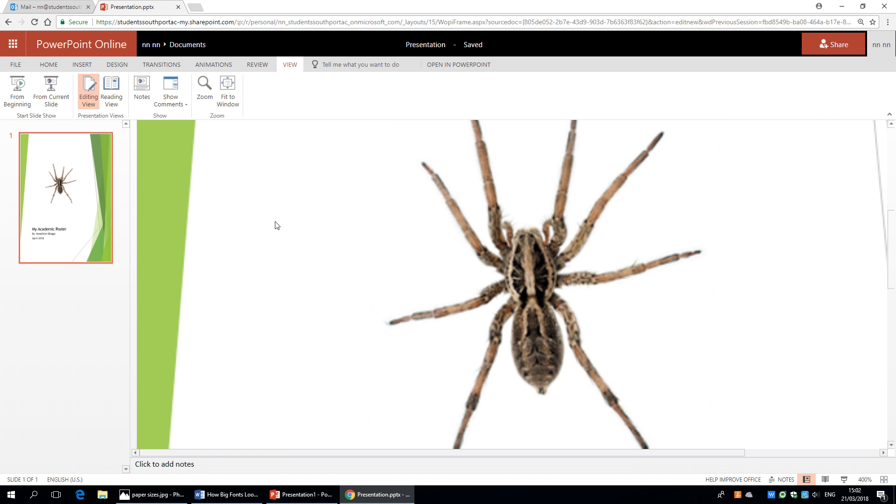
pyautogui.click(228, 89)
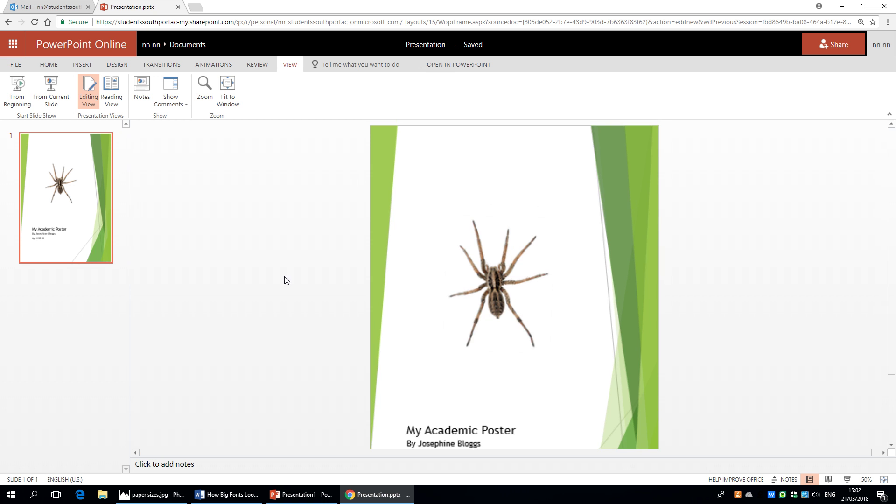
# - Insert a new text box and drag it above the spider's right side
pyautogui.scroll(-1, 282, 271)
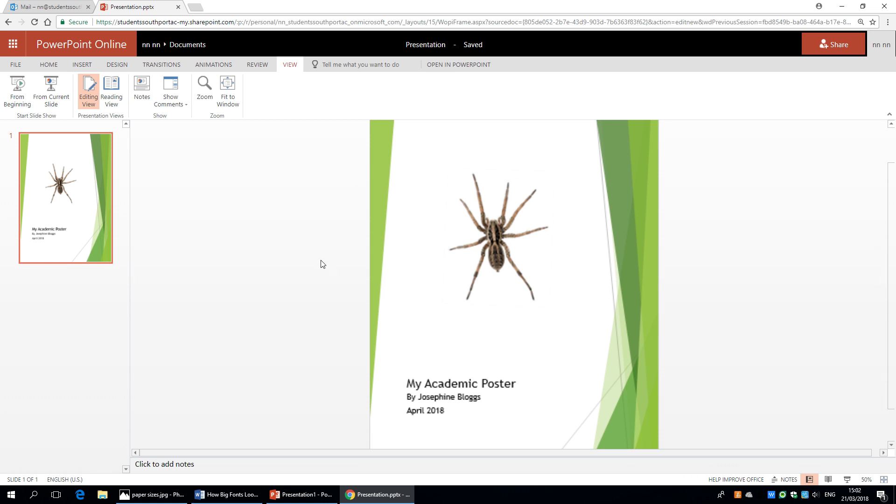
pyautogui.scroll(1, 320, 264)
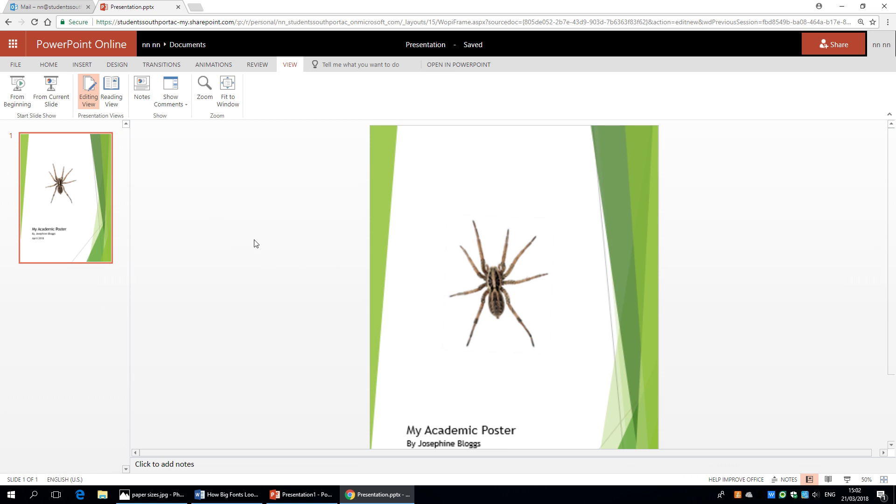
pyautogui.click(83, 65)
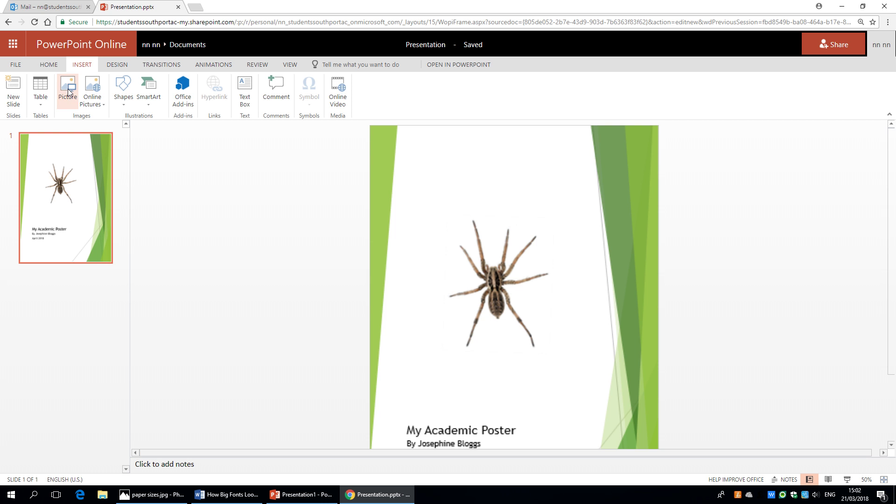
pyautogui.click(245, 87)
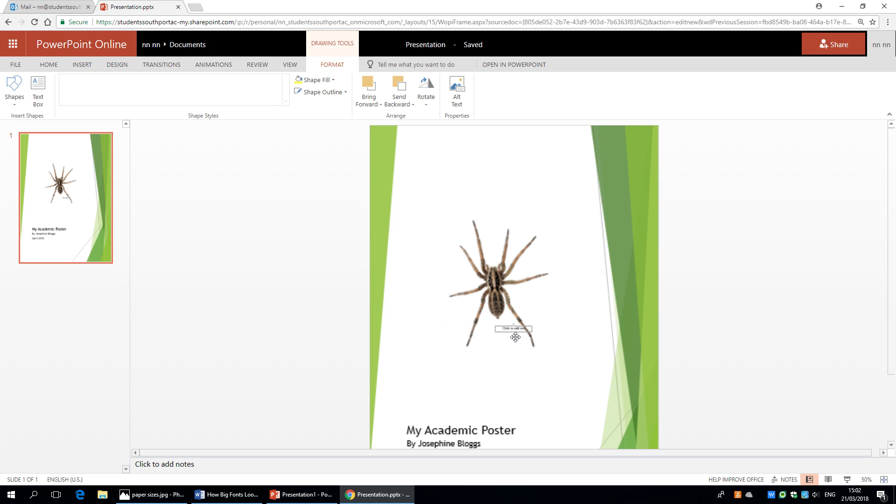
pyautogui.moveTo(512, 330); pyautogui.dragTo(554, 218)
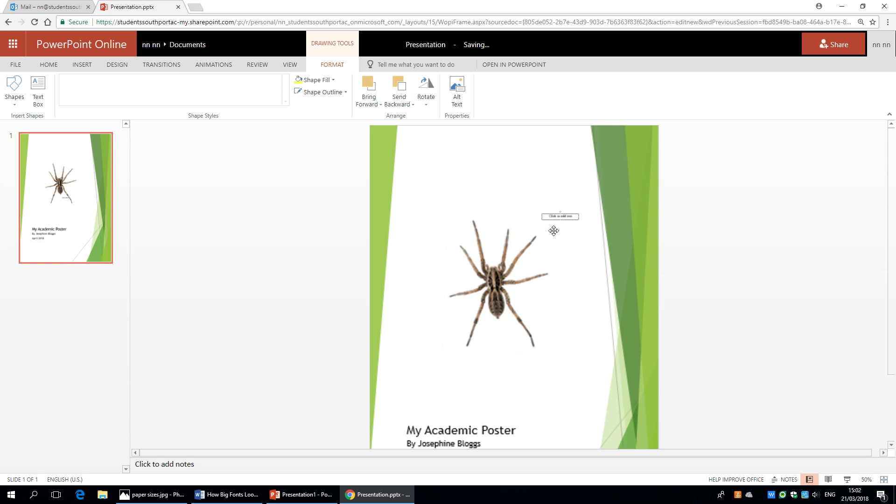
# - Zoom to 400% and select the new text box's placeholder text
pyautogui.click(287, 64)
pyautogui.click(206, 91)
pyautogui.click(410, 230)
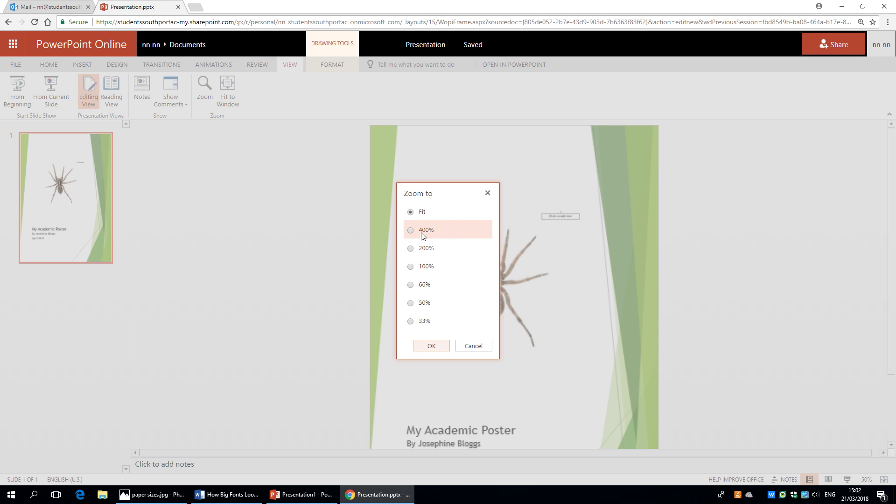
pyautogui.click(434, 346)
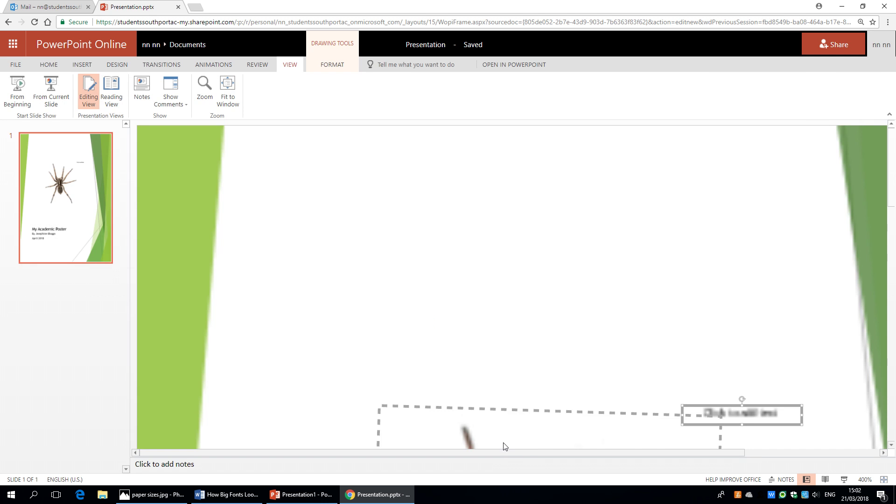
pyautogui.moveTo(516, 452); pyautogui.dragTo(651, 452)
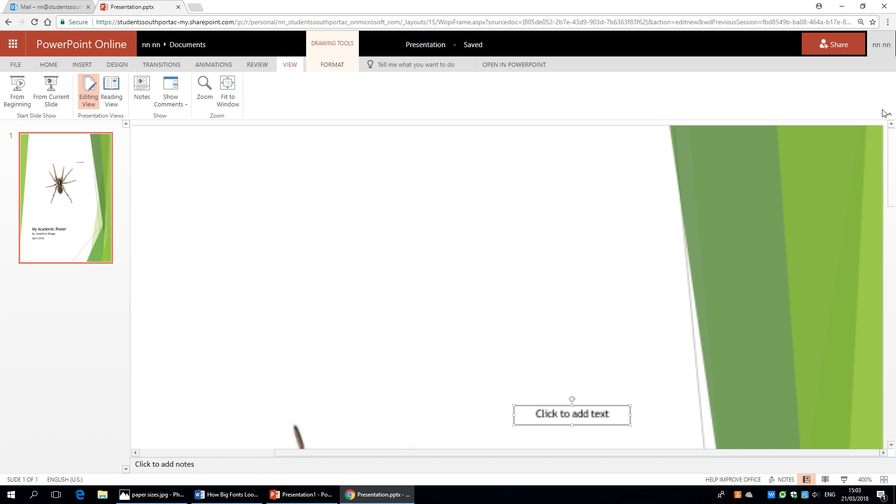
pyautogui.moveTo(892, 151); pyautogui.dragTo(892, 198)
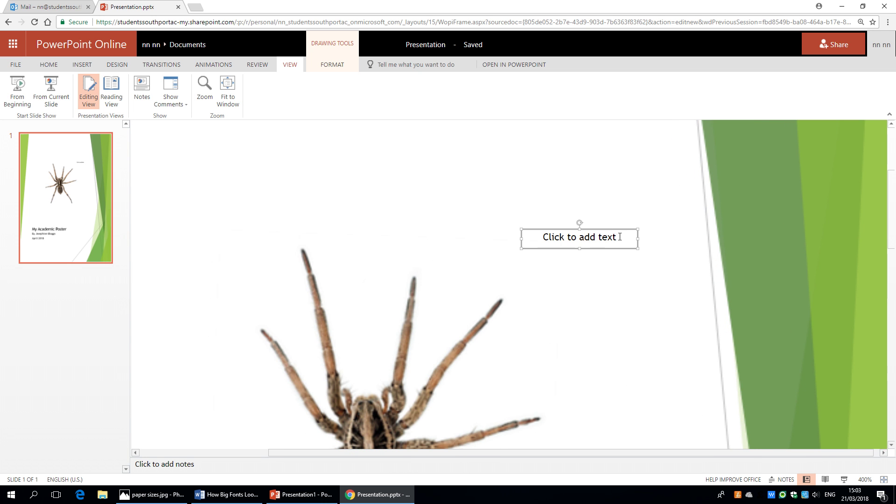
pyautogui.moveTo(617, 238); pyautogui.dragTo(541, 239)
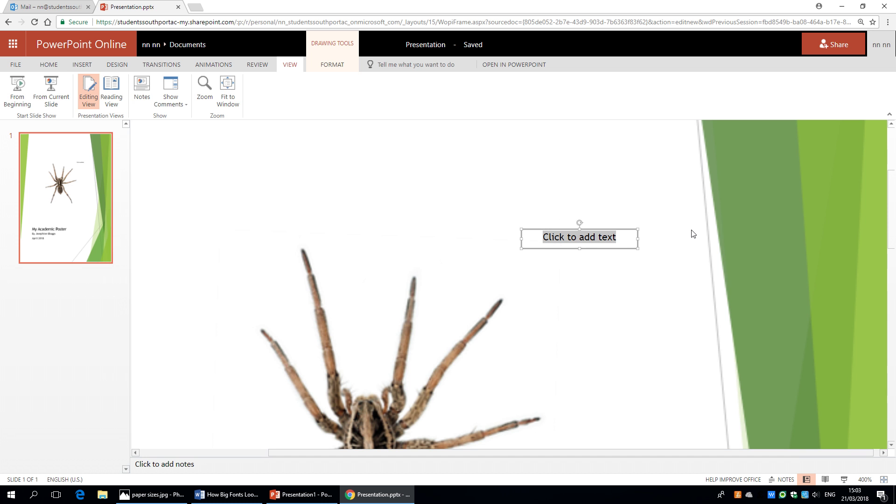
# - Type 'Legs' then 'Mr Spider has 8, big, hairy legs. These help him run at speed across your carpet to terrify you.'
pyautogui.write('Legs  ')
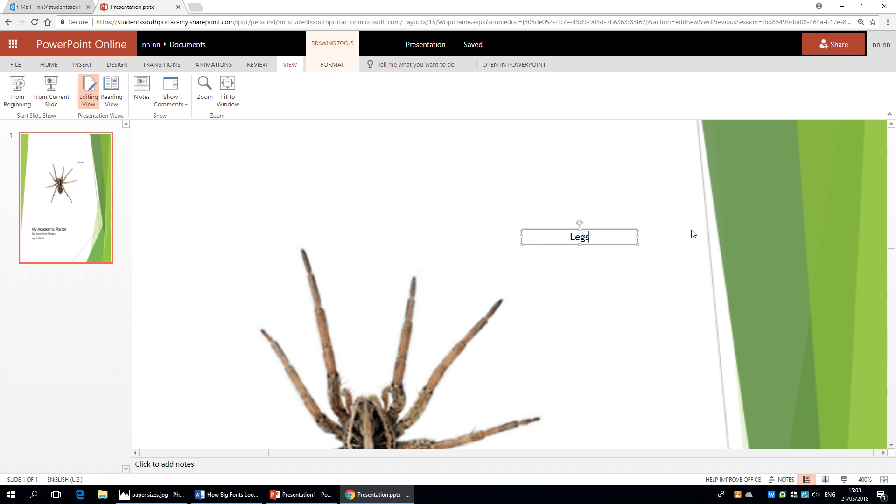
pyautogui.write('Mr Spider has 8k')
pyautogui.press('BackSpace')
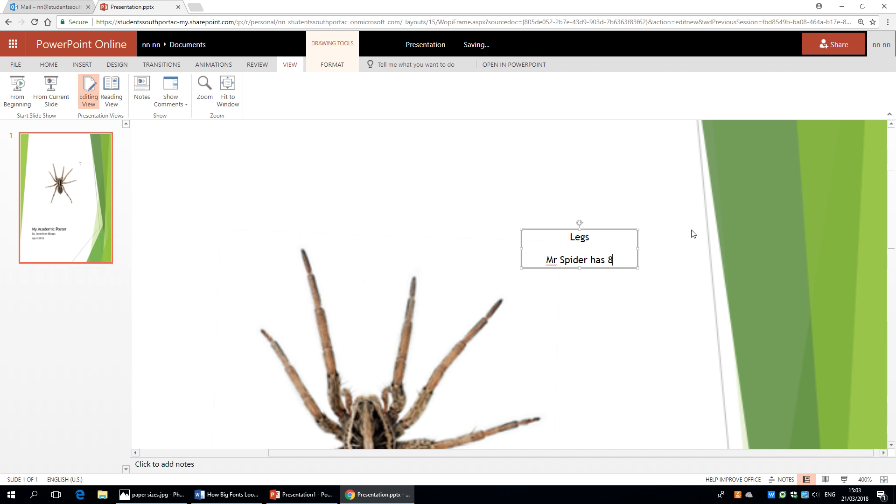
pyautogui.write(', big, hairl')
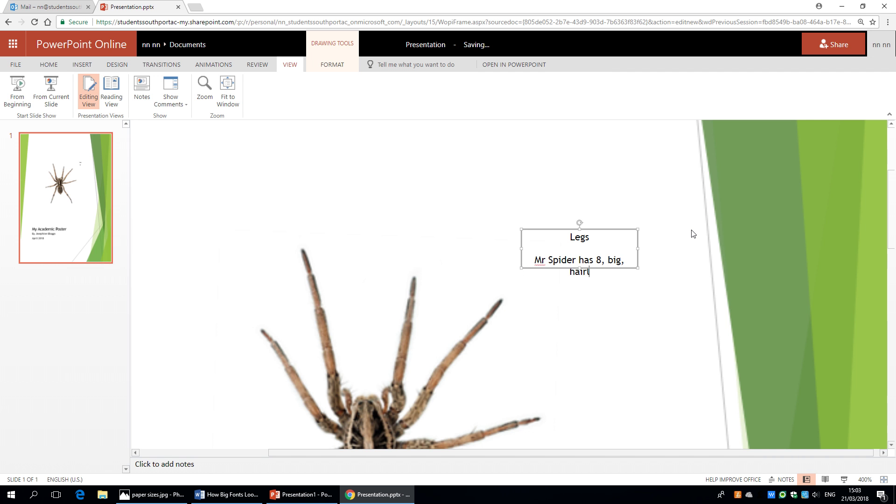
pyautogui.press('BackSpace')
pyautogui.write('y ')
pyautogui.write('legs.')
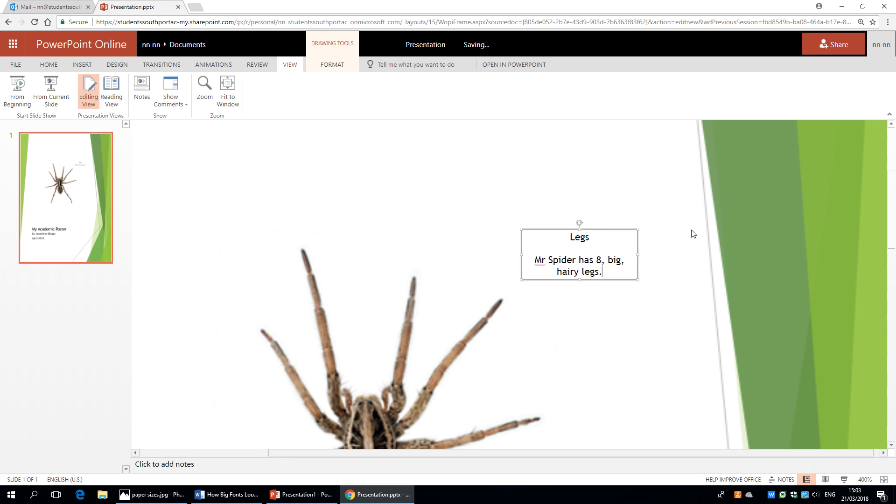
pyautogui.write('  These hel')
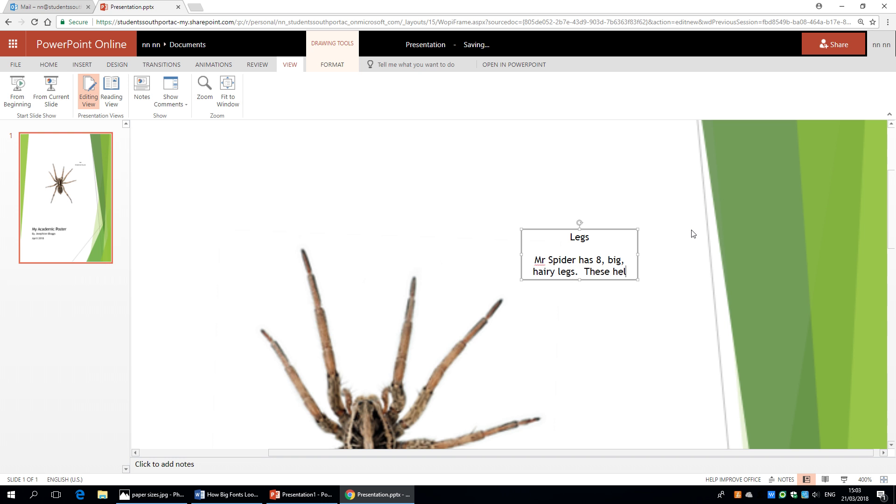
pyautogui.write('p him run at sepp')
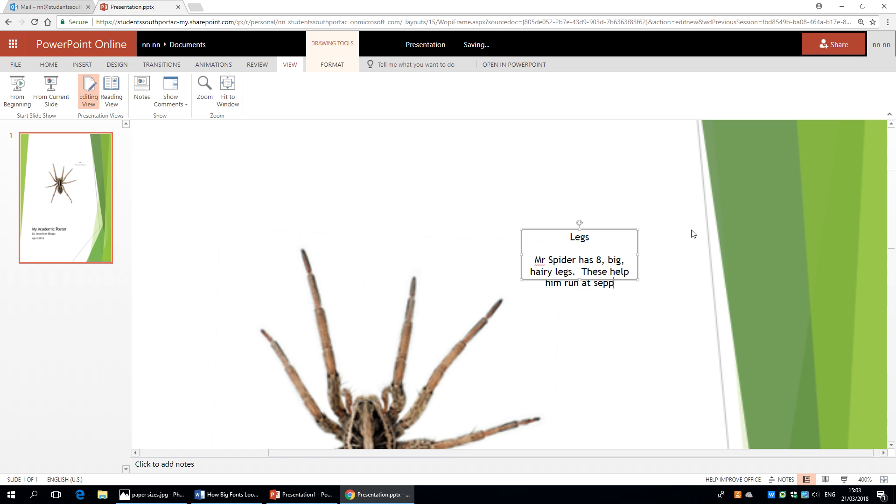
pyautogui.press('BackSpace')
pyautogui.press('BackSpace')
pyautogui.press('BackSpace')
pyautogui.write('peed a')
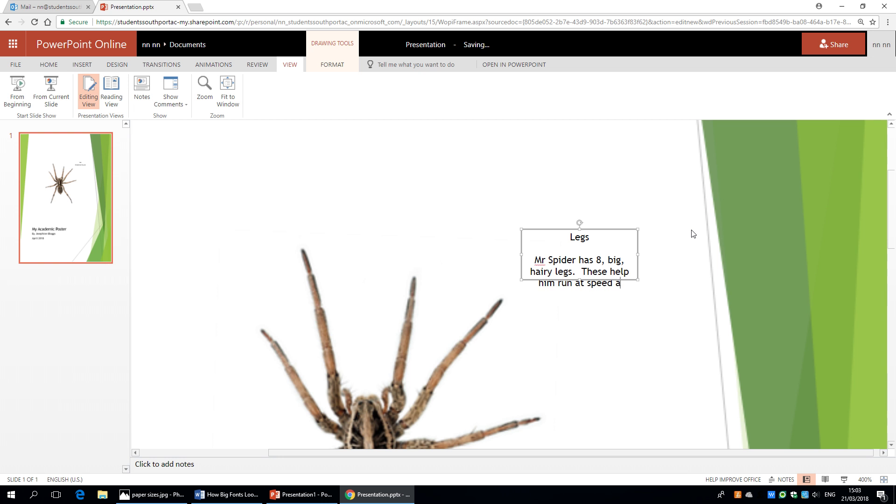
pyautogui.write('cross you')
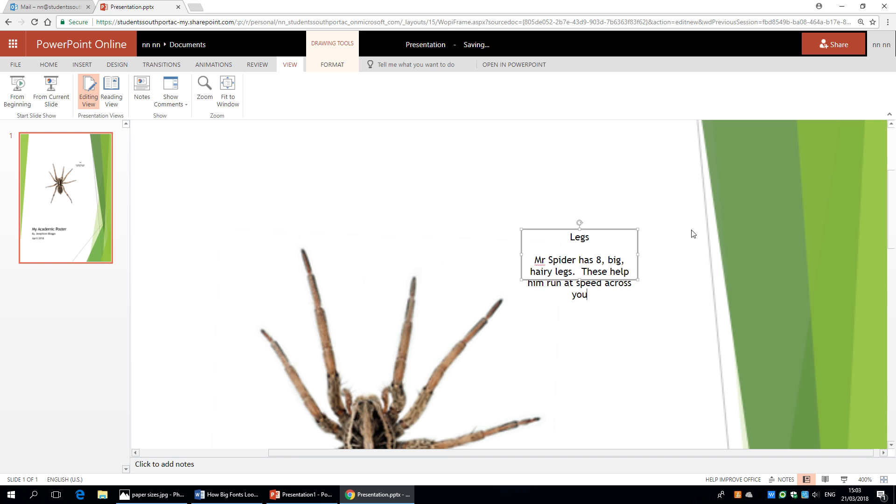
pyautogui.write('r carpet')
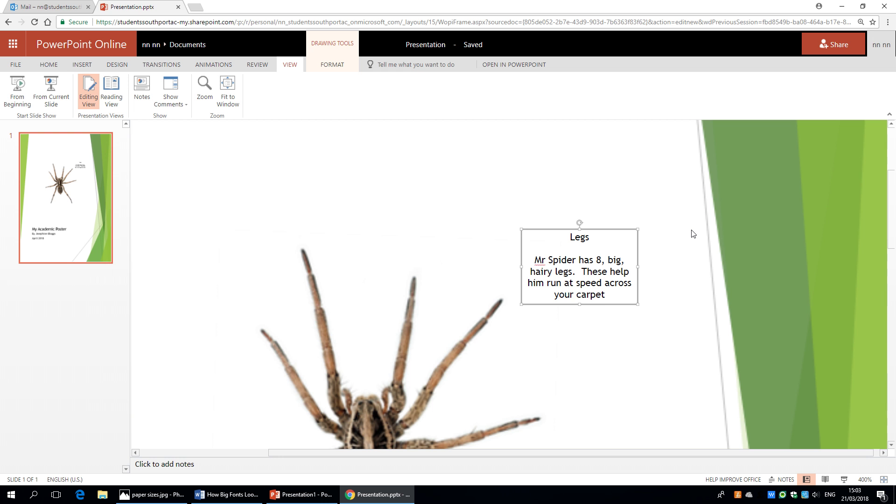
pyautogui.write(' to terrif')
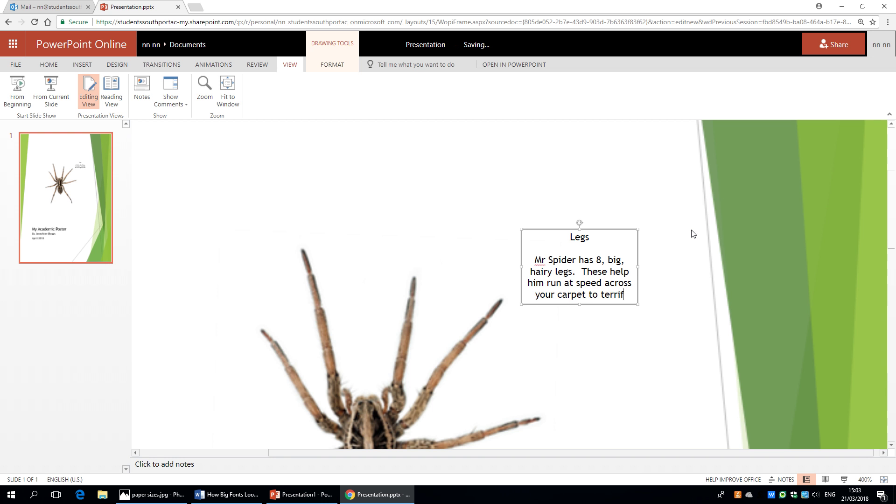
pyautogui.write('y you.')
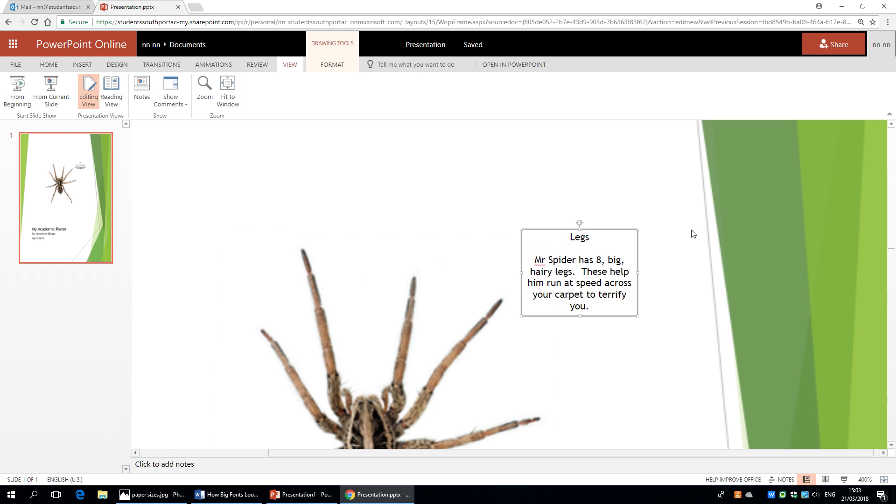
# - Widen the Legs text box on both sides so its description wraps onto three lines
pyautogui.click(684, 290)
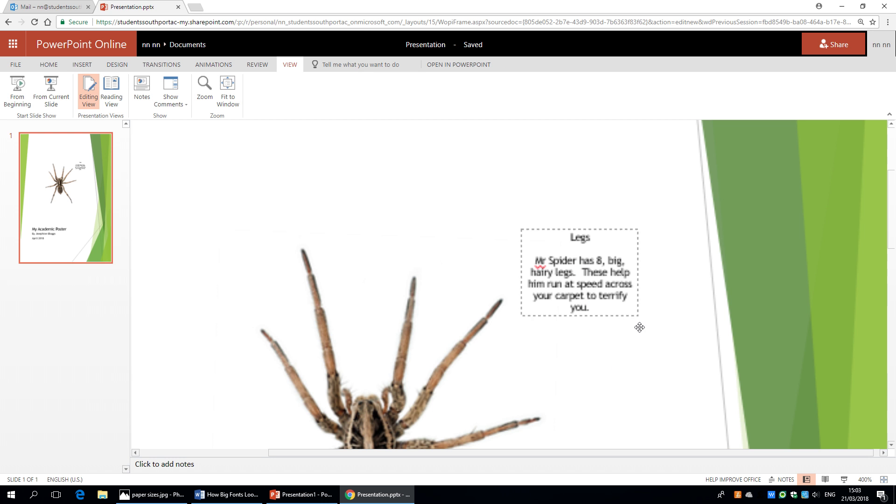
pyautogui.click(602, 320)
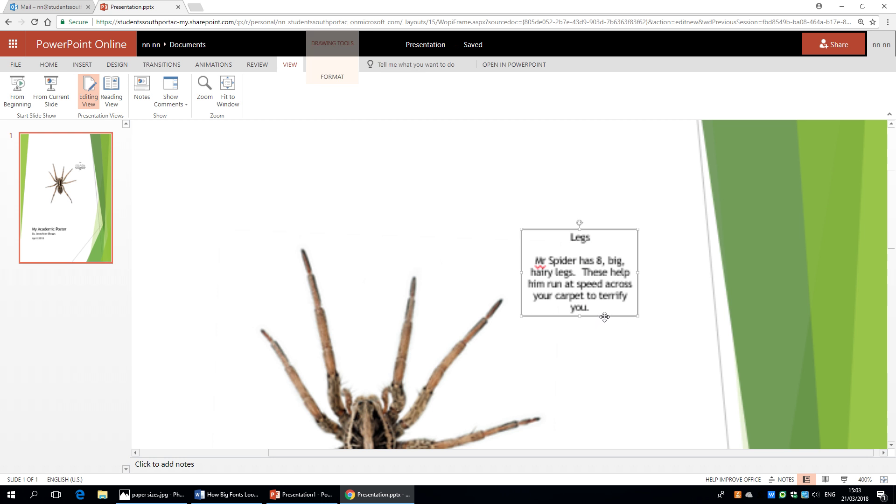
pyautogui.moveTo(638, 273); pyautogui.dragTo(684, 273)
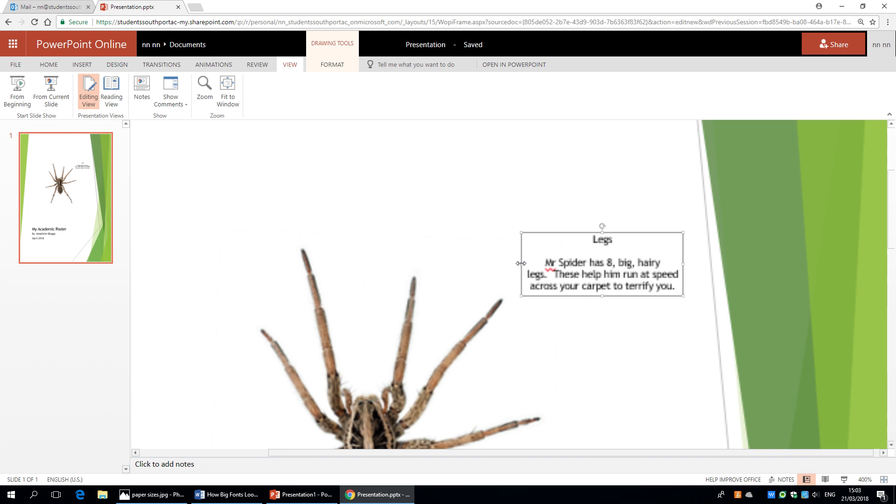
pyautogui.moveTo(521, 264); pyautogui.dragTo(493, 264)
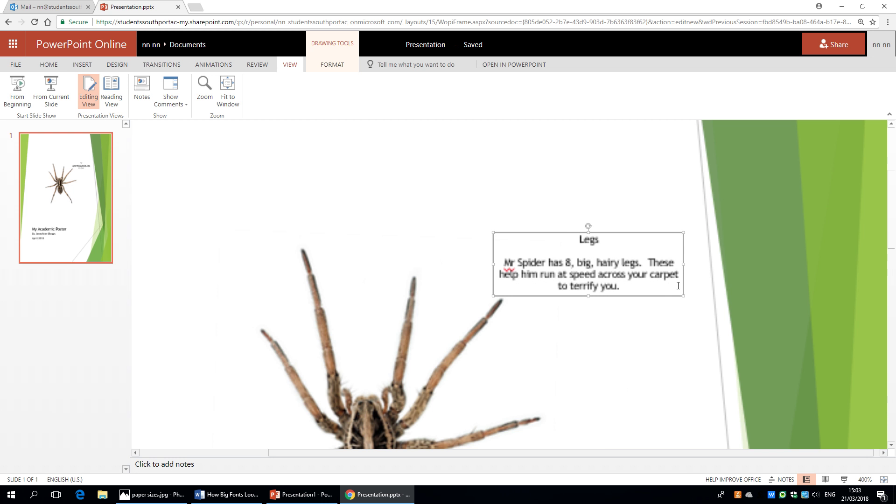
pyautogui.moveTo(683, 265); pyautogui.dragTo(665, 264)
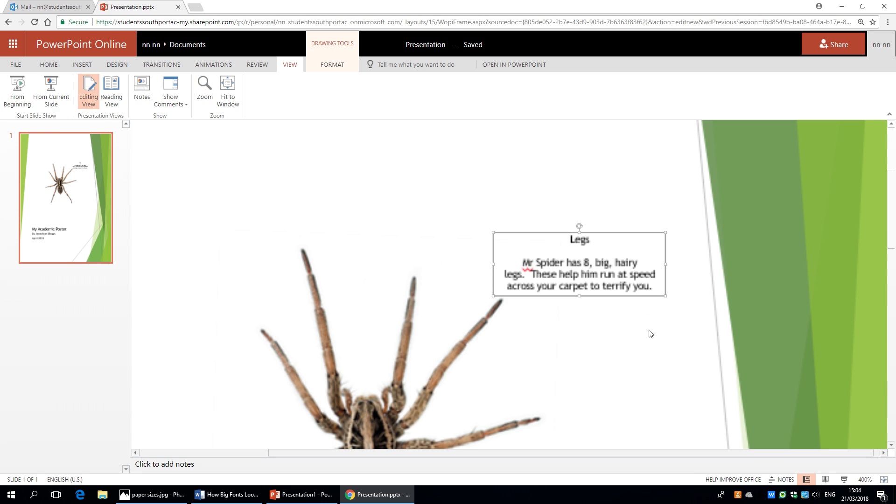
pyautogui.click(590, 236)
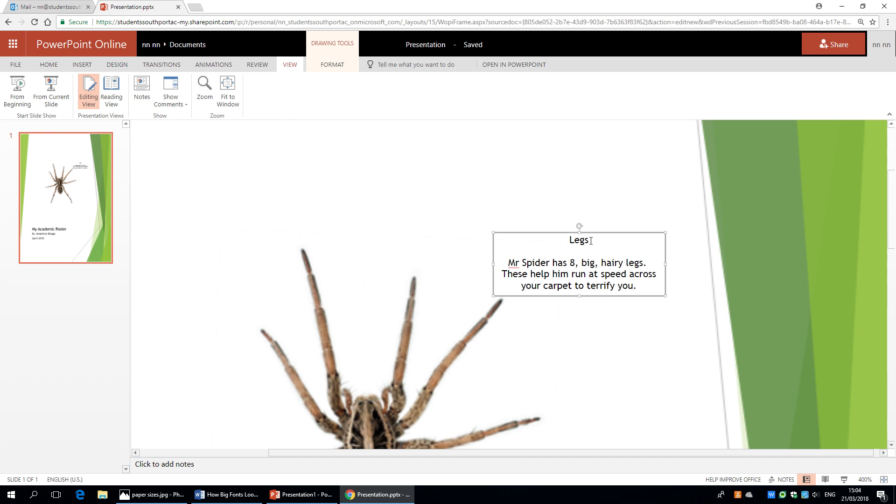
# - Make the 'Legs' heading 36 pt, bold and underlined
pyautogui.doubleClick(590, 241)
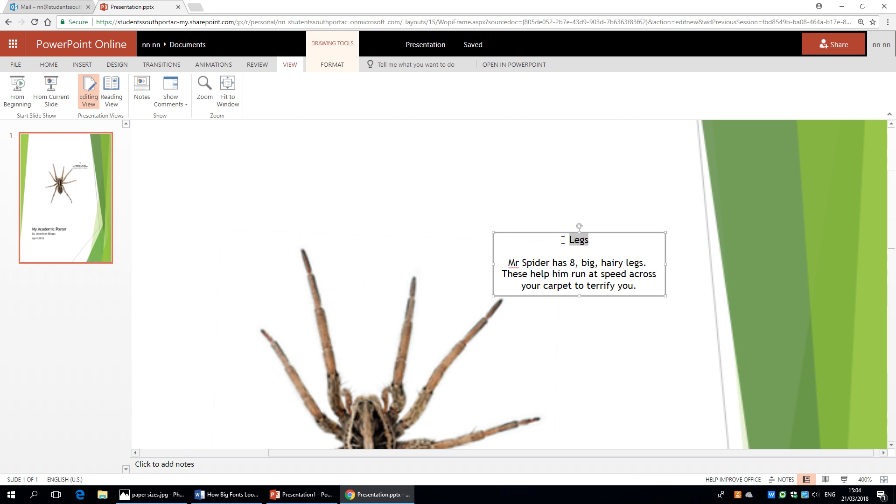
pyautogui.click(49, 64)
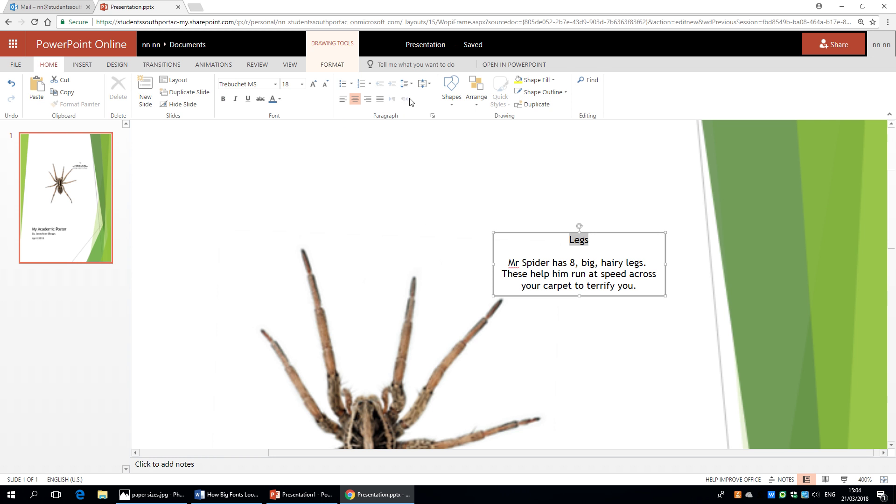
pyautogui.click(302, 84)
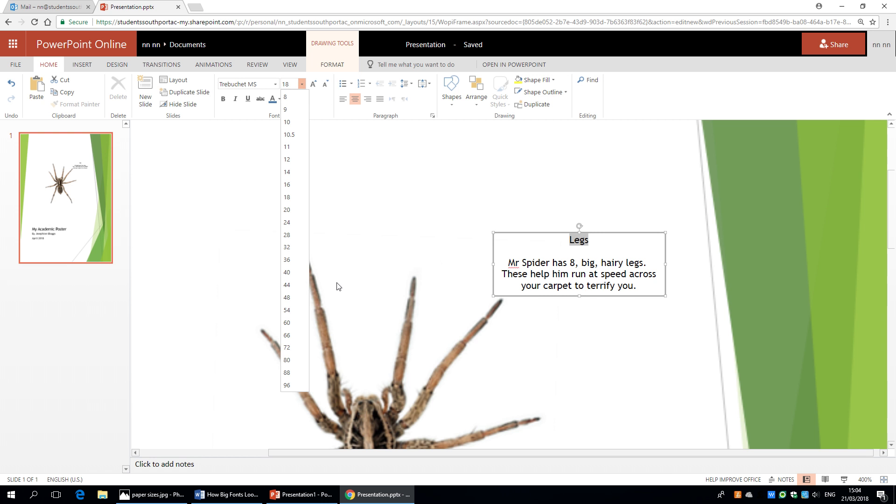
pyautogui.click(289, 260)
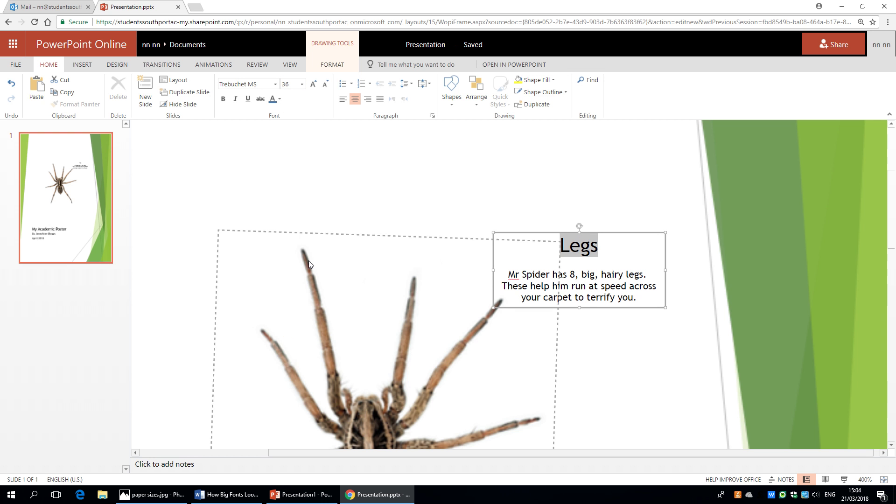
pyautogui.click(223, 99)
pyautogui.click(248, 99)
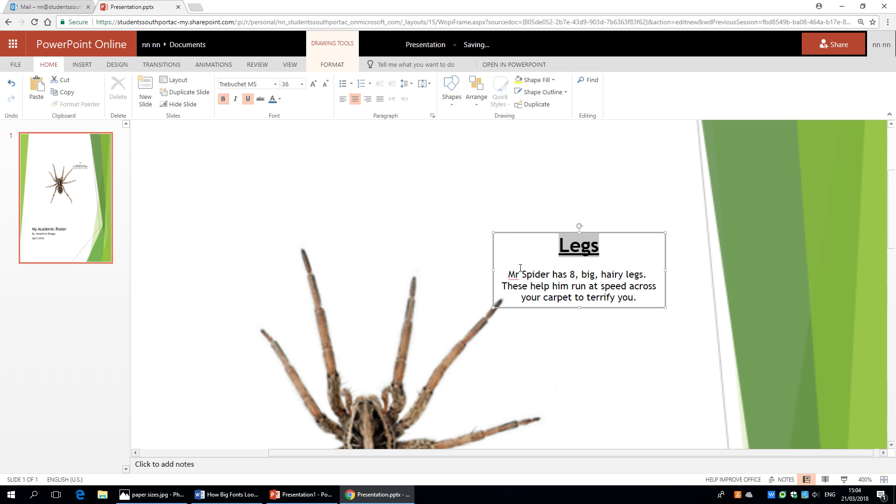
# - Left-align the Mr Spider description paragraph
pyautogui.click(588, 287)
pyautogui.moveTo(647, 298); pyautogui.dragTo(497, 273)
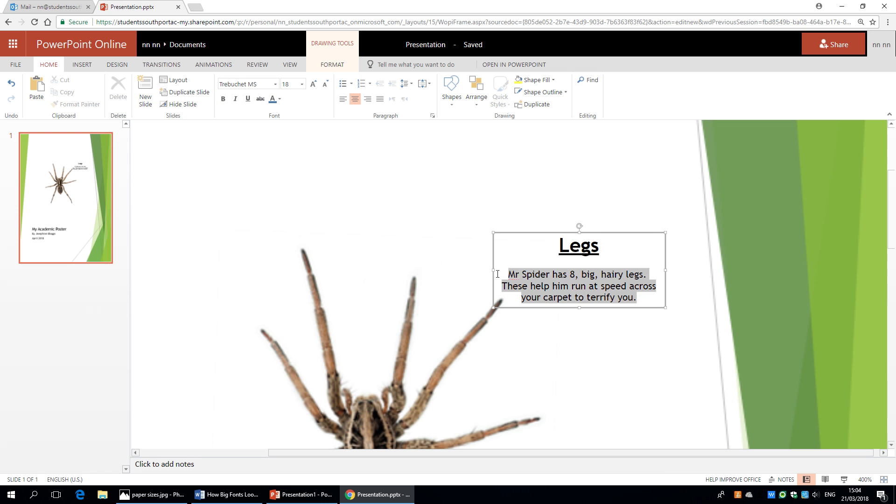
pyautogui.click(342, 99)
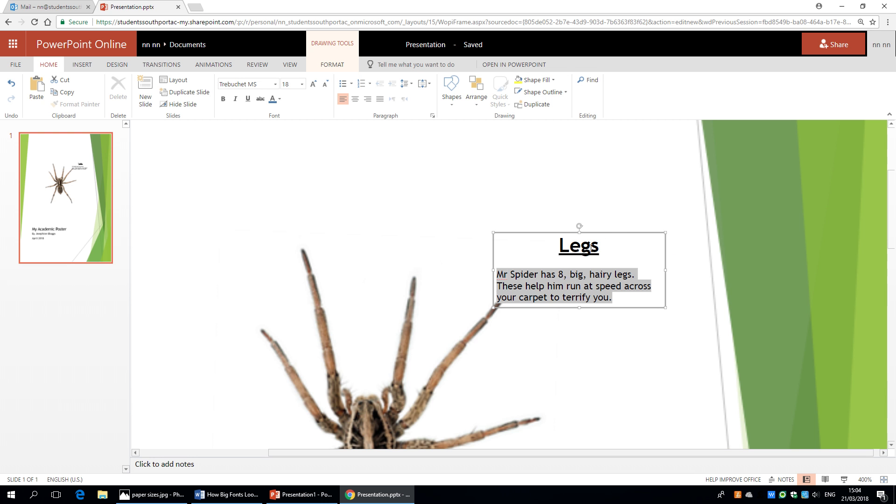
# - Give the Legs text box a light gold shape fill
pyautogui.click(692, 372)
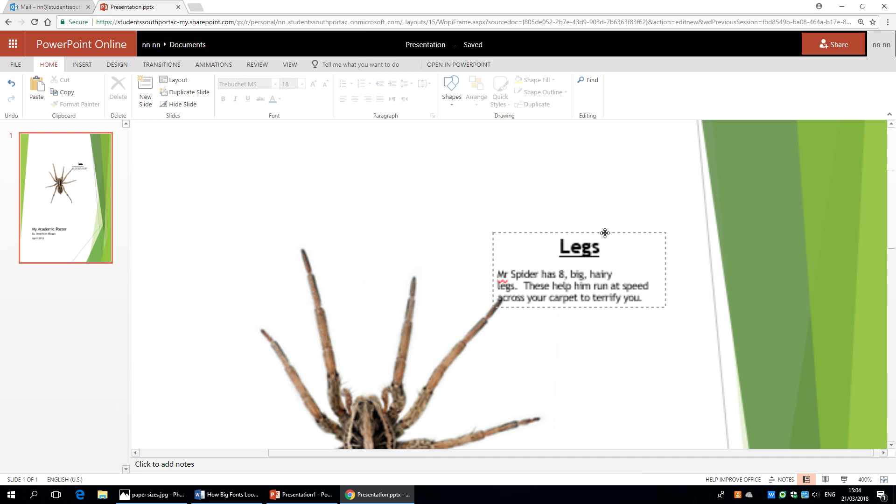
pyautogui.click(605, 233)
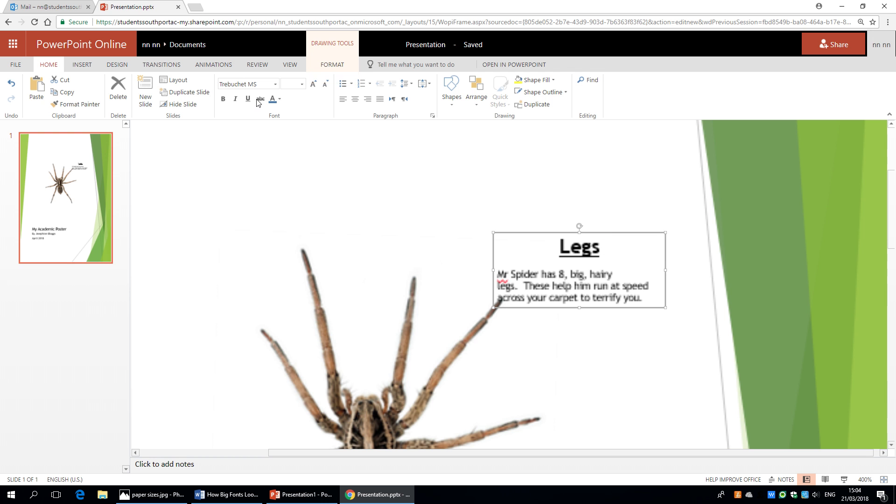
pyautogui.click(333, 65)
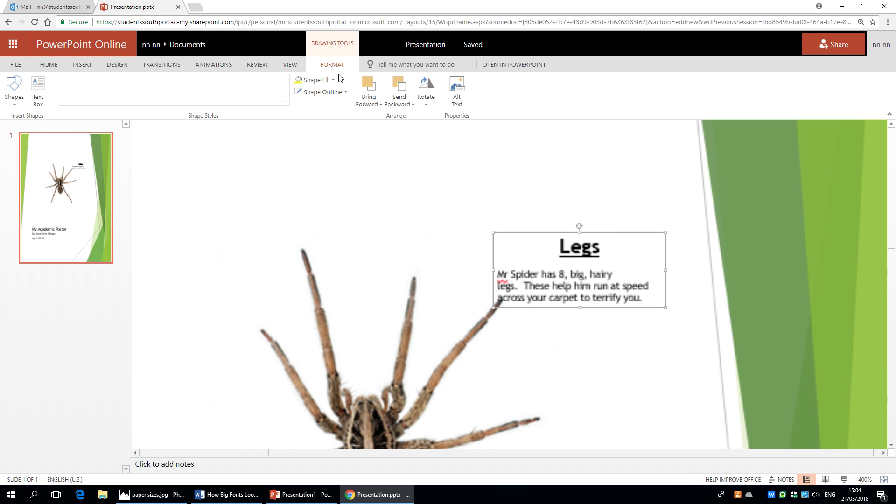
pyautogui.click(325, 81)
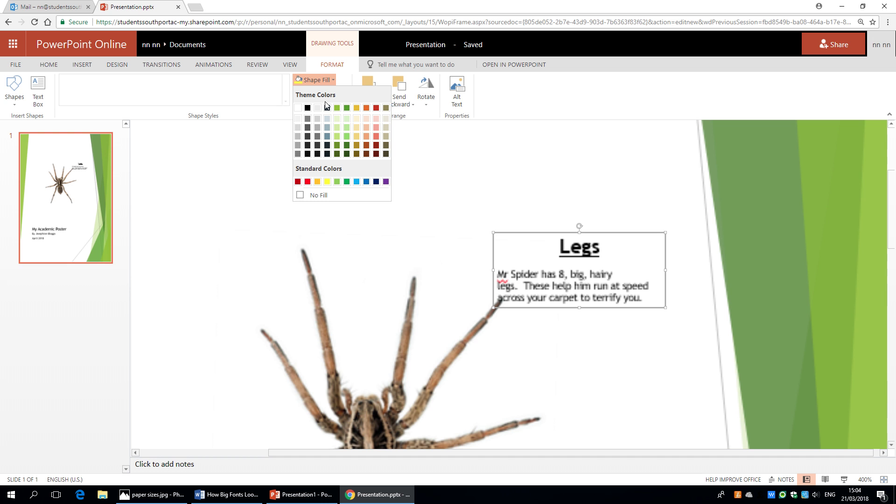
pyautogui.click(355, 119)
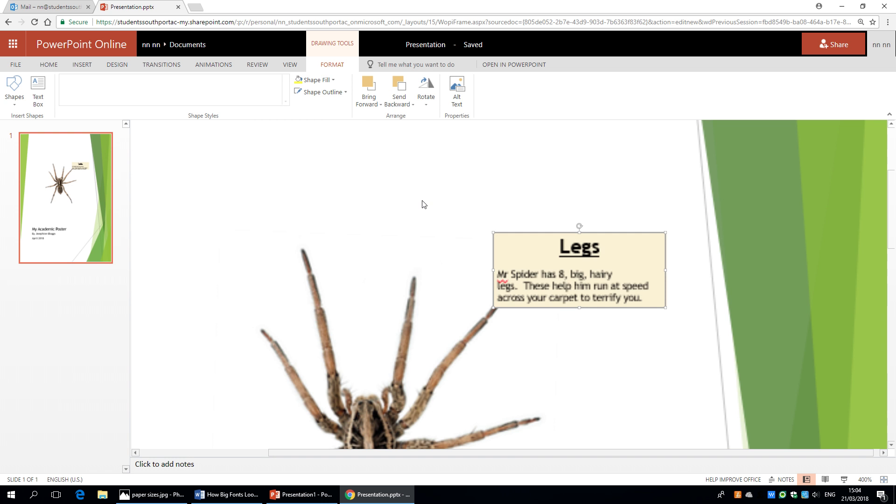
pyautogui.click(466, 191)
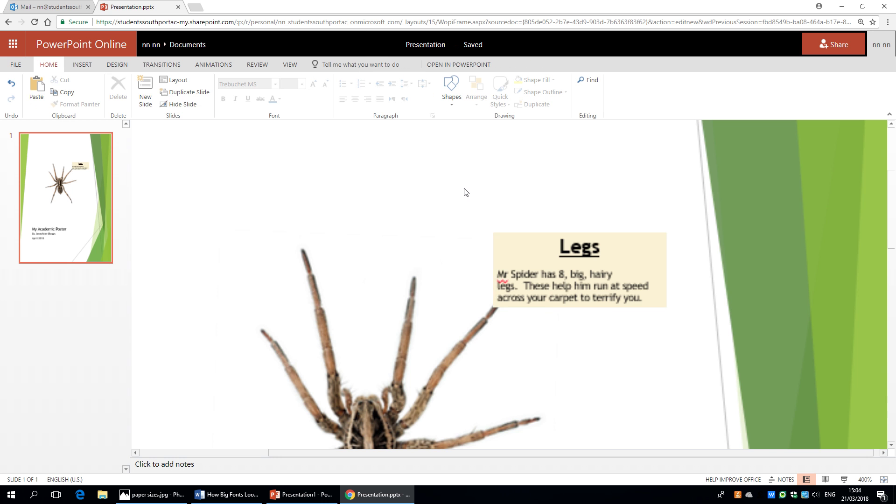
# - Move the Legs box higher and further right, near the spider's upper legs
pyautogui.scroll(-2, 520, 294)
pyautogui.click(612, 206)
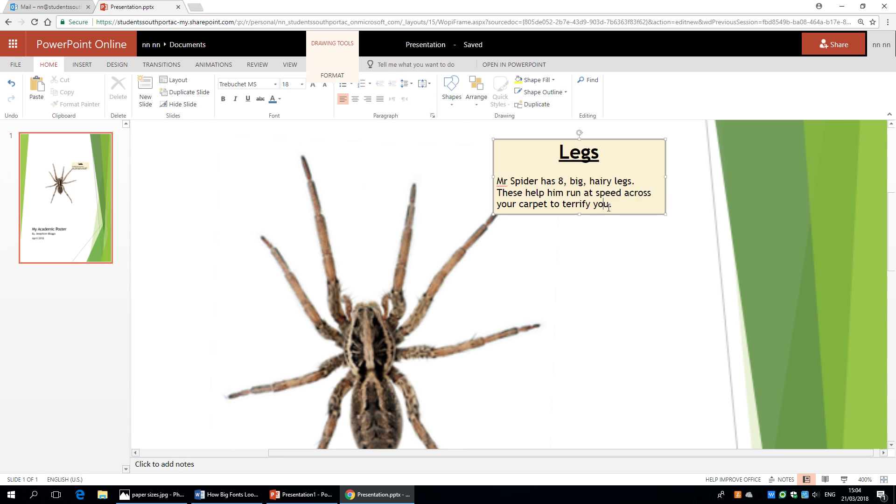
pyautogui.moveTo(621, 214); pyautogui.dragTo(645, 203)
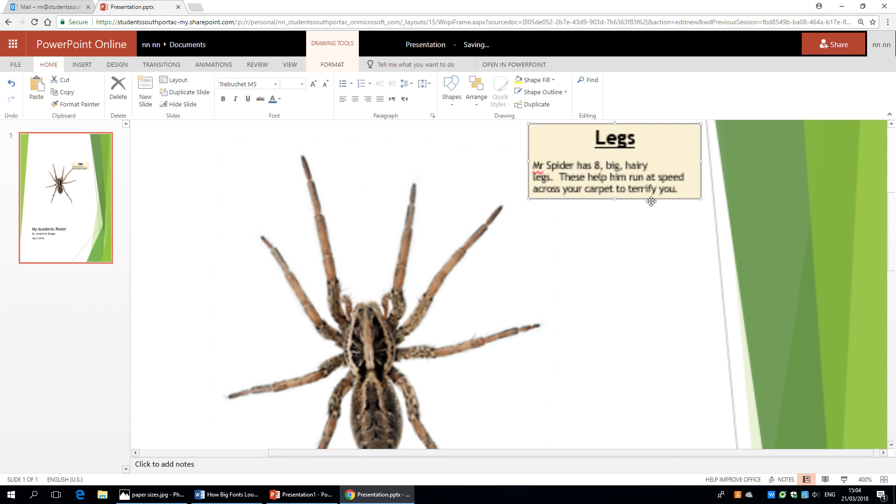
pyautogui.click(633, 242)
pyautogui.scroll(1, 630, 310)
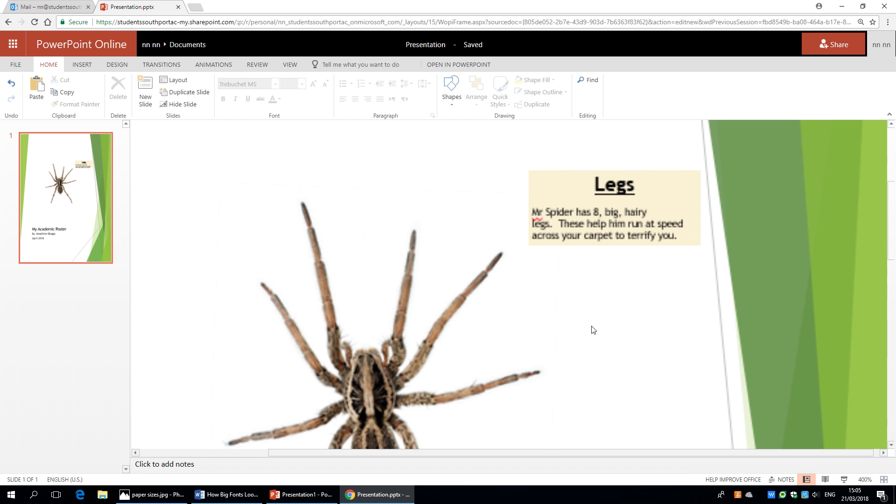
# - Insert an arrow shape onto the slide and select it
pyautogui.click(81, 65)
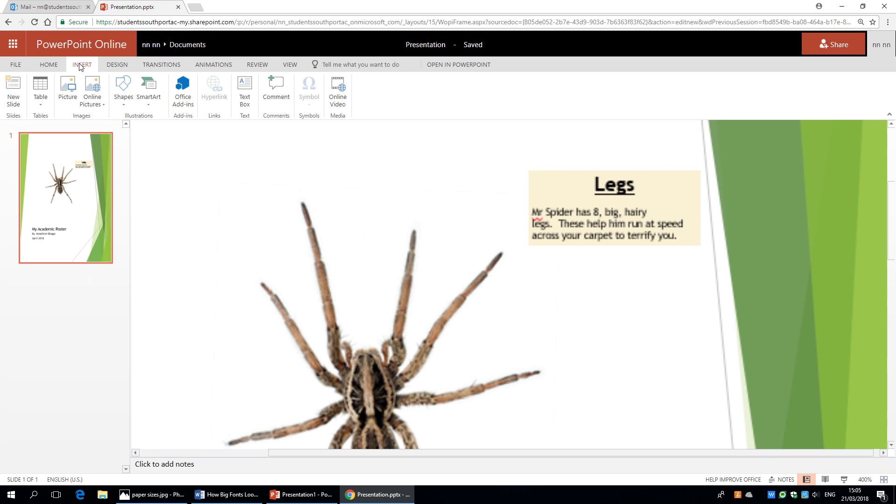
pyautogui.click(126, 90)
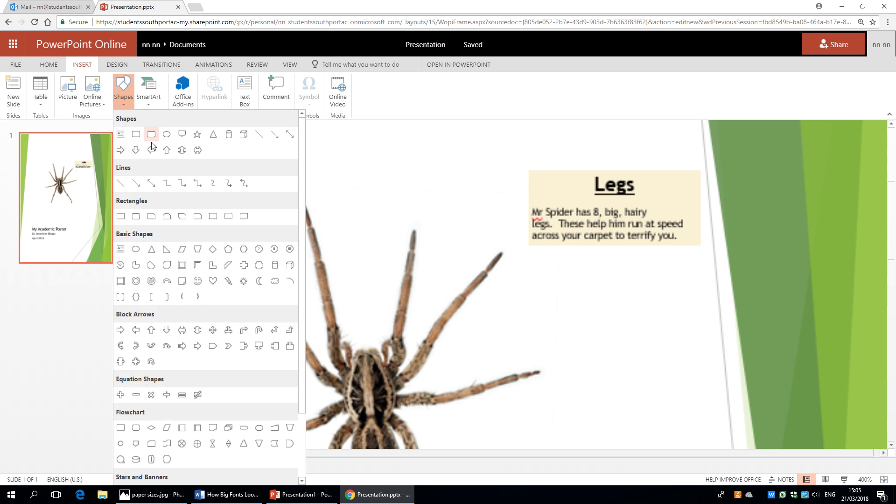
pyautogui.click(275, 136)
pyautogui.click(527, 246)
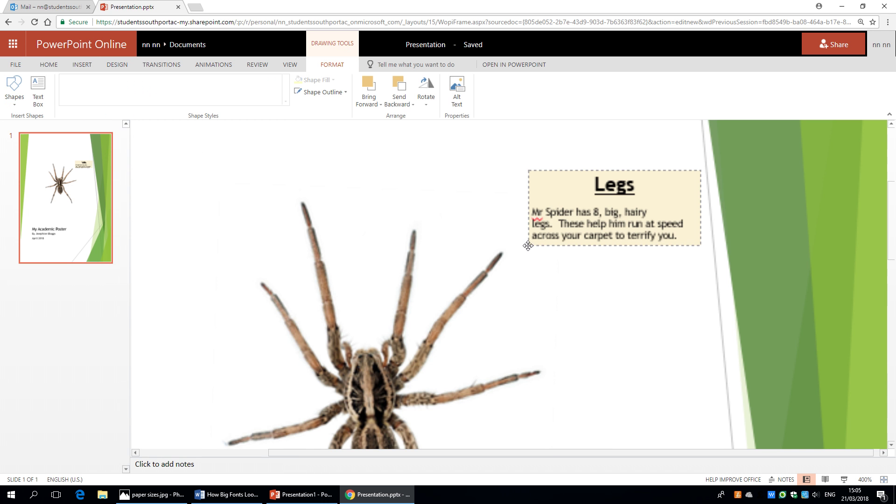
pyautogui.press('Tab')
pyautogui.press('Tab')
pyautogui.press('Tab')
# - Position the arrow to run from just below the Legs box to a spider leg tip
pyautogui.scroll(-1, 635, 331)
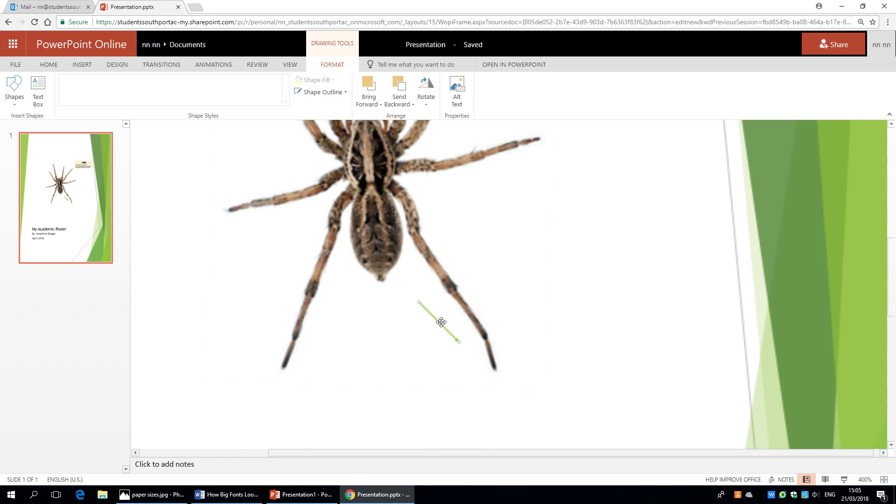
pyautogui.moveTo(440, 323); pyautogui.dragTo(565, 138)
pyautogui.scroll(4, 583, 189)
pyautogui.moveTo(559, 316); pyautogui.dragTo(545, 212)
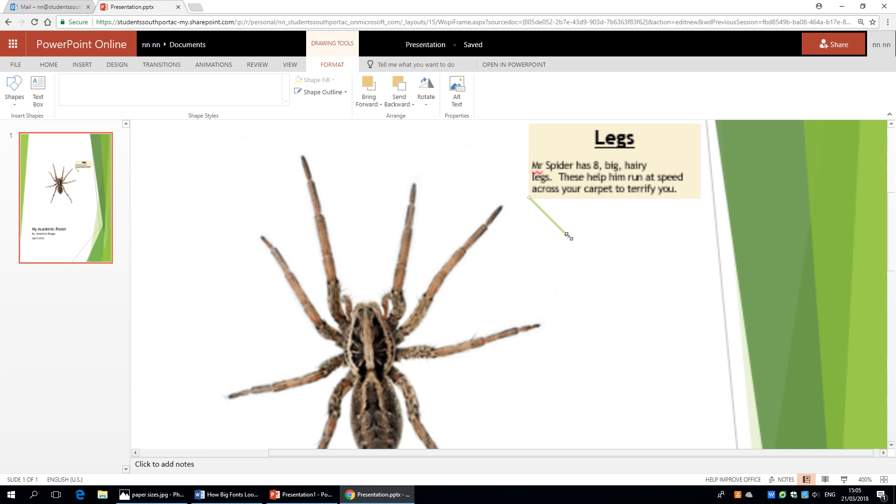
pyautogui.moveTo(568, 236); pyautogui.dragTo(428, 187)
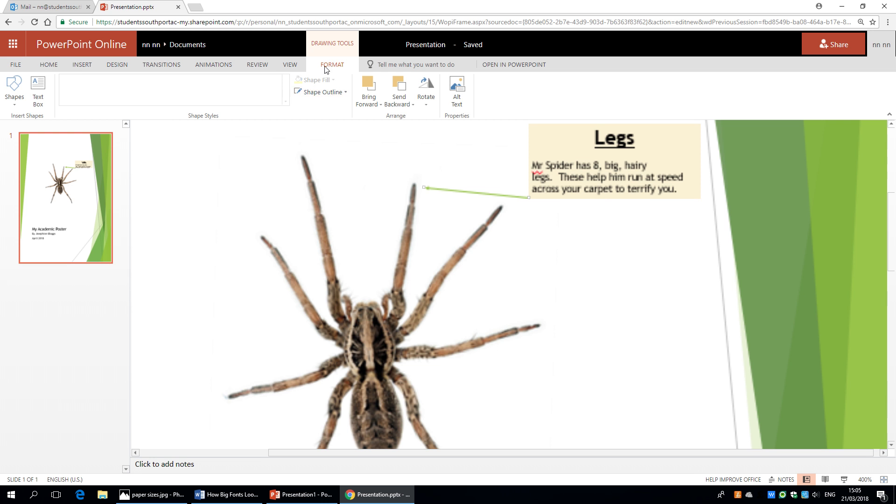
# - Set the arrow's outline weight to 4½ pt
pyautogui.click(328, 92)
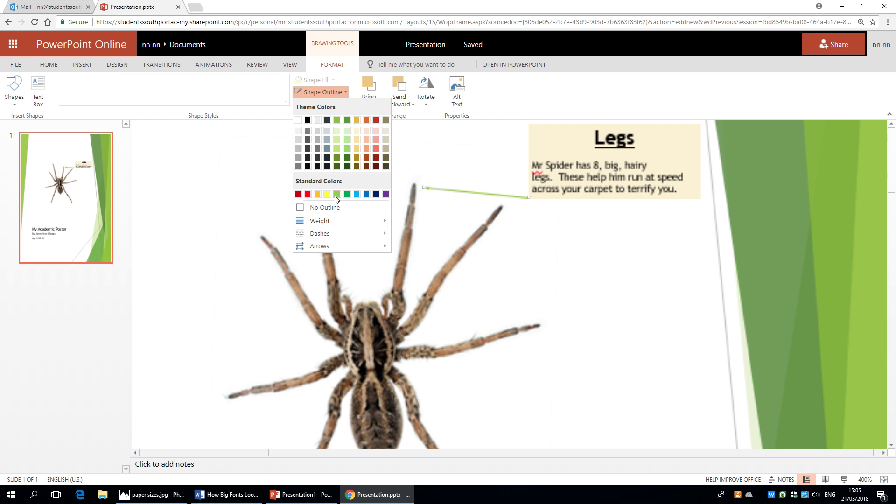
pyautogui.moveTo(314, 224)
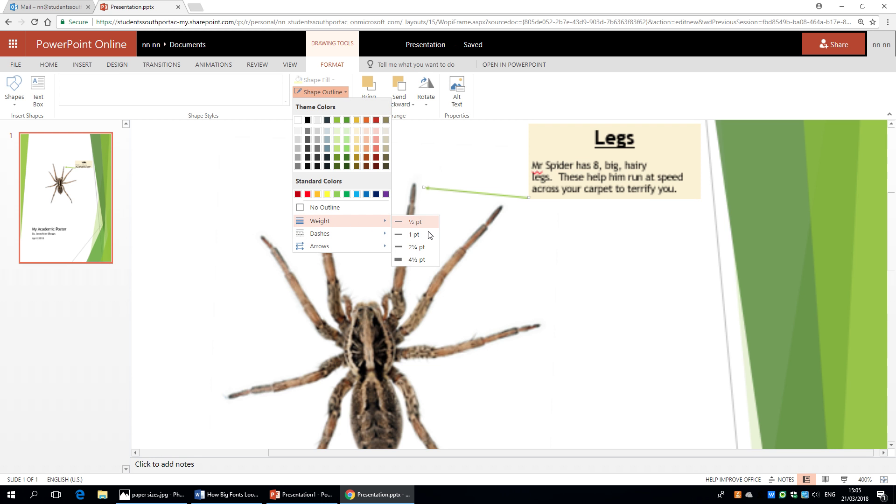
pyautogui.click(416, 260)
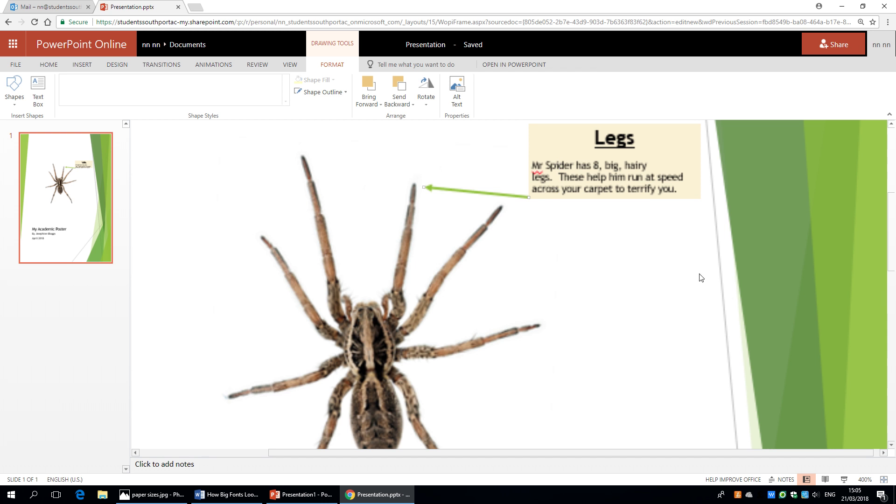
pyautogui.click(654, 275)
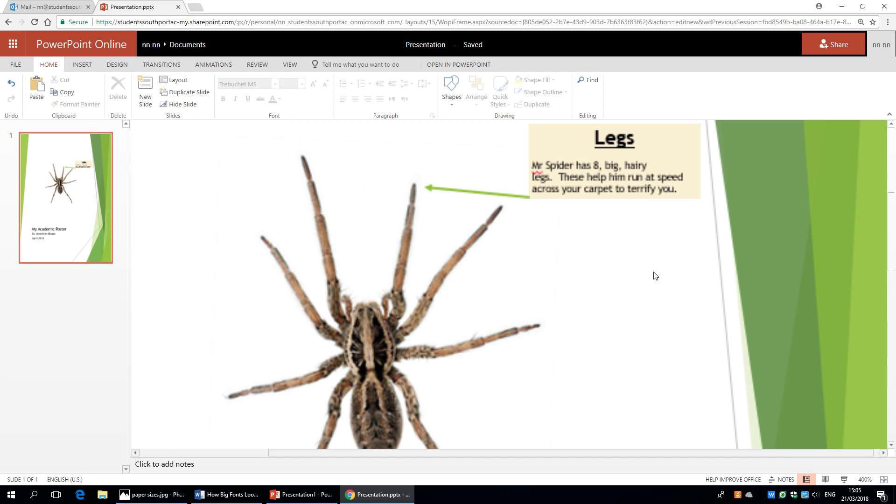
# - Copy the green arrow and aim a duplicate from the Legs box corner to a lower leg
pyautogui.click(457, 190)
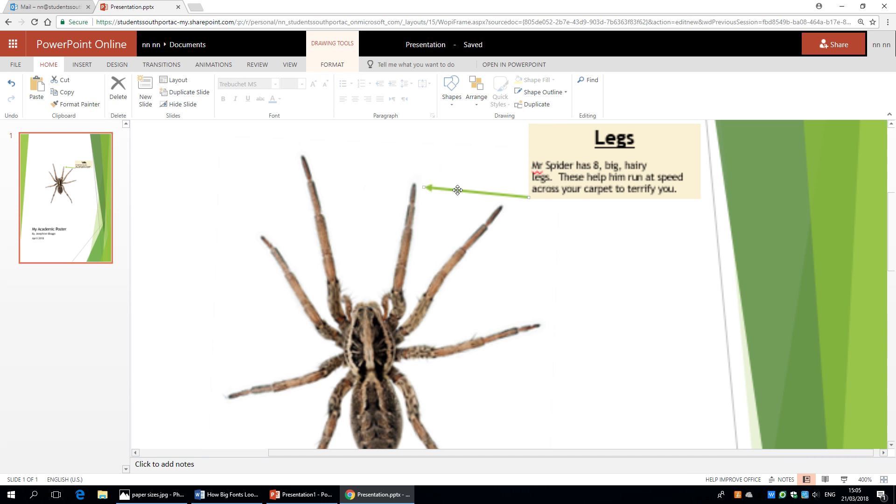
pyautogui.rightClick(458, 190)
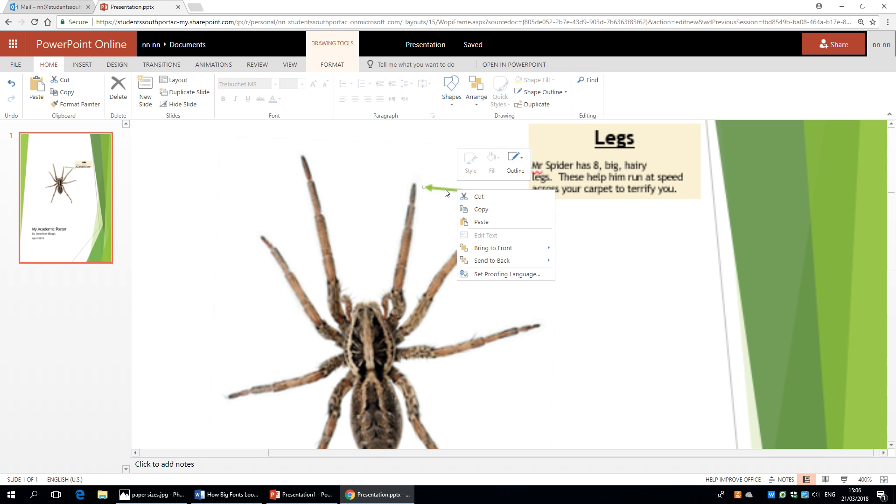
pyautogui.click(488, 215)
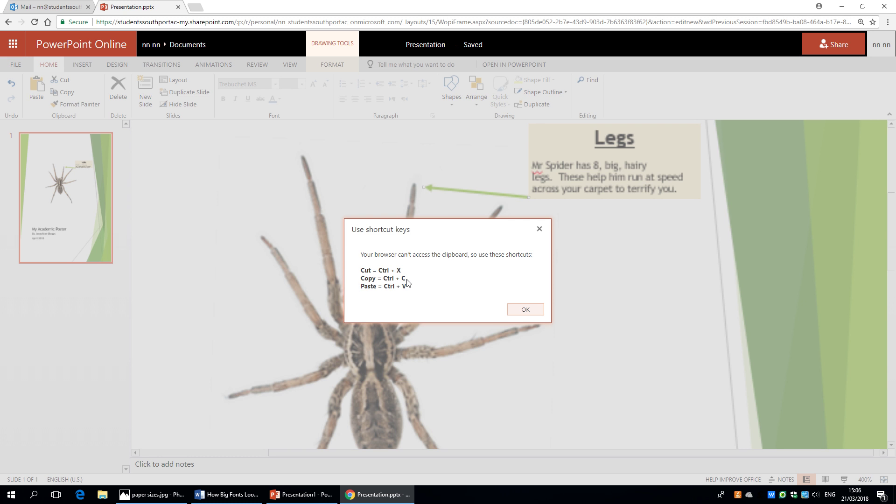
pyautogui.click(538, 310)
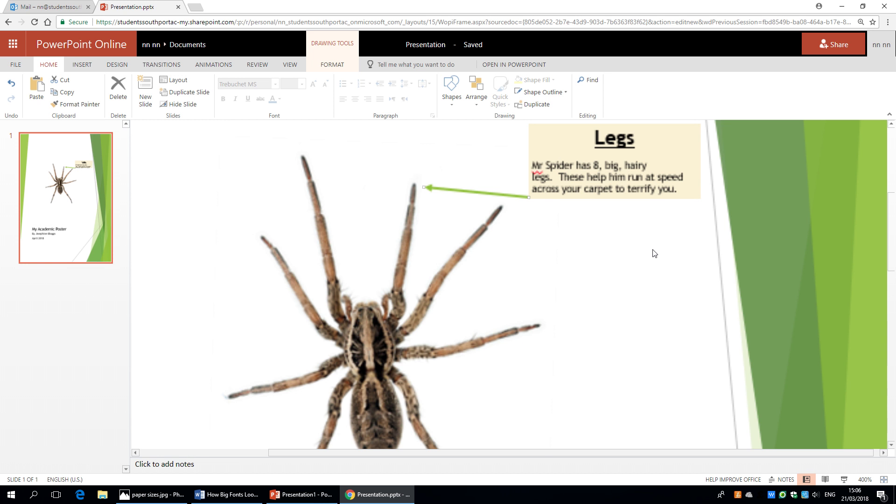
pyautogui.hotkey('ctrl', 'd')
pyautogui.moveTo(429, 194); pyautogui.dragTo(520, 319)
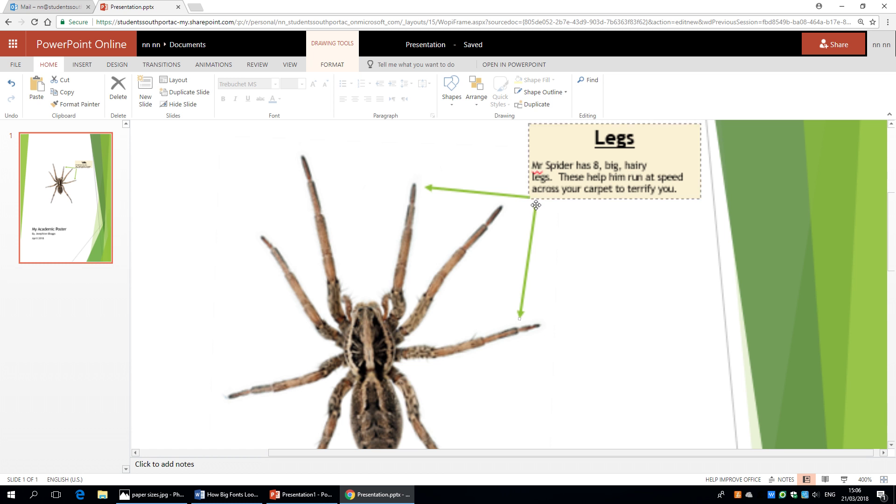
pyautogui.moveTo(536, 206); pyautogui.dragTo(529, 200)
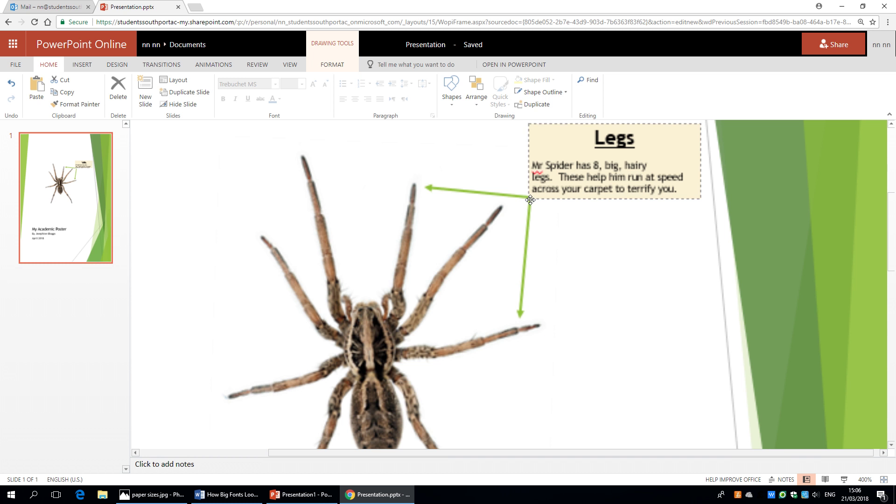
pyautogui.click(590, 249)
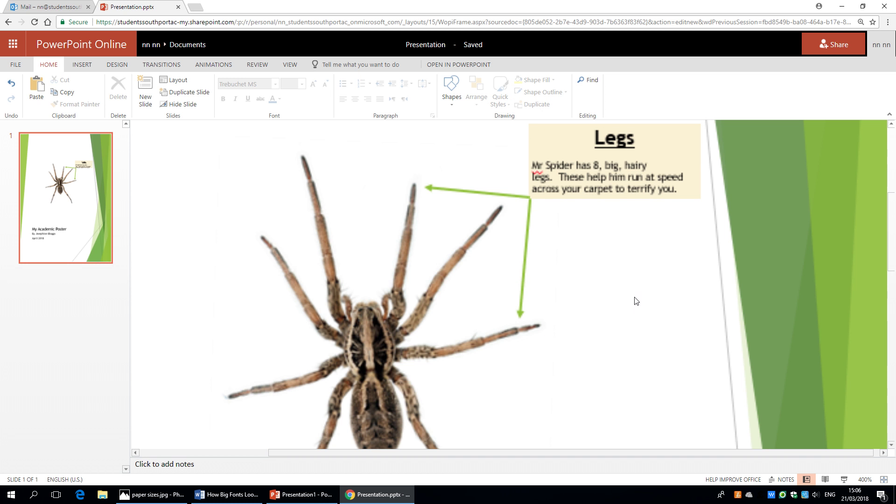
# - Paste a third arrow and attach it from the box corner to another leg
pyautogui.hotkey('ctrl', 'v')
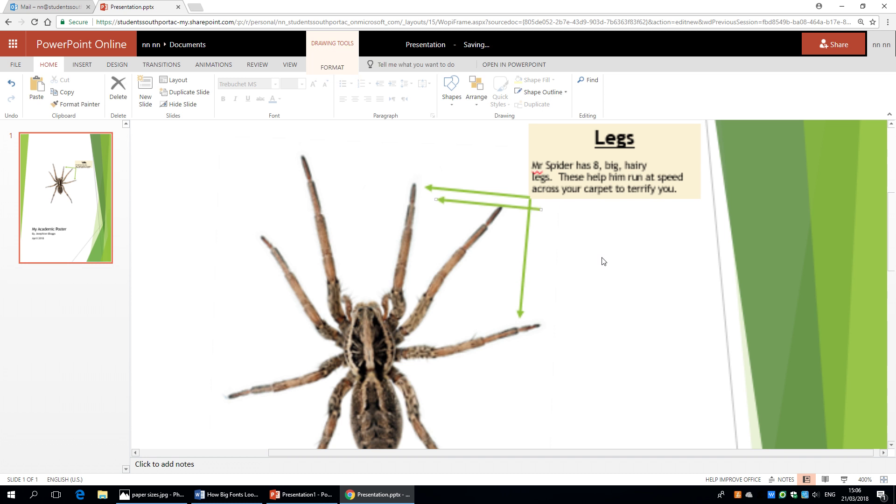
pyautogui.moveTo(541, 209); pyautogui.dragTo(530, 197)
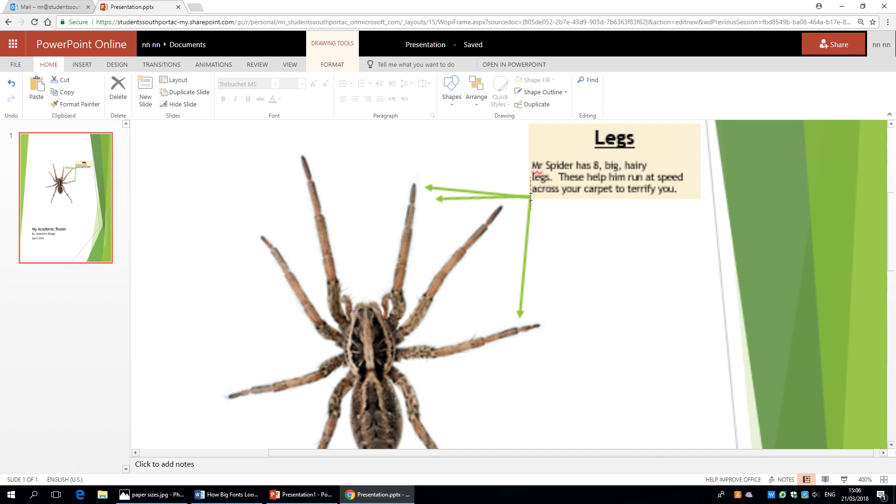
pyautogui.moveTo(435, 200); pyautogui.dragTo(505, 205)
pyautogui.click(635, 245)
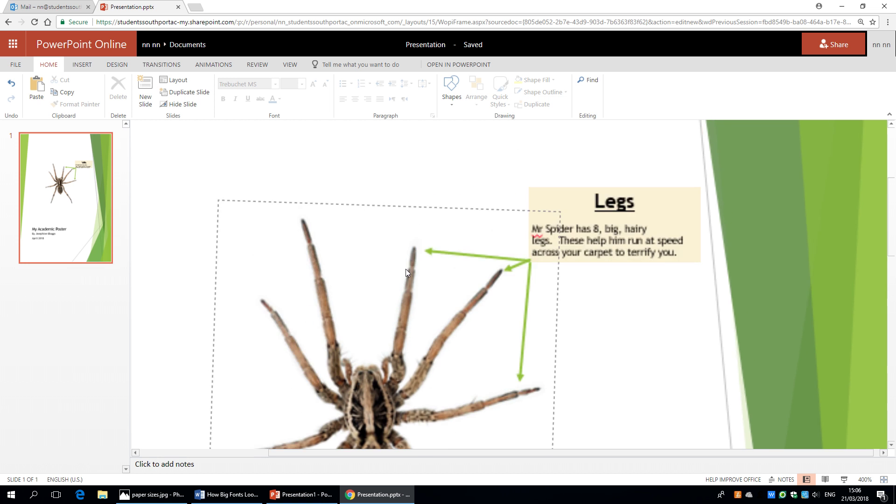
# - Move the duplicated Legs text box to the spider's left and select its 'Legs' heading
pyautogui.scroll(2, 470, 294)
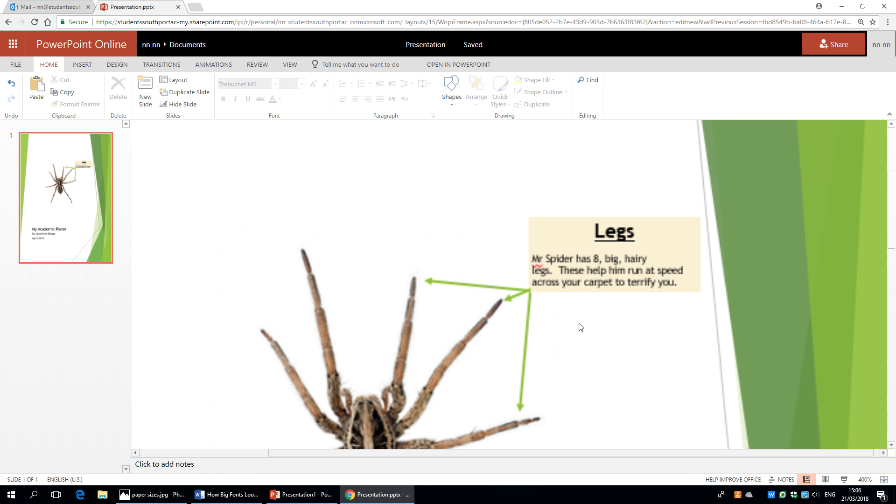
pyautogui.click(551, 218)
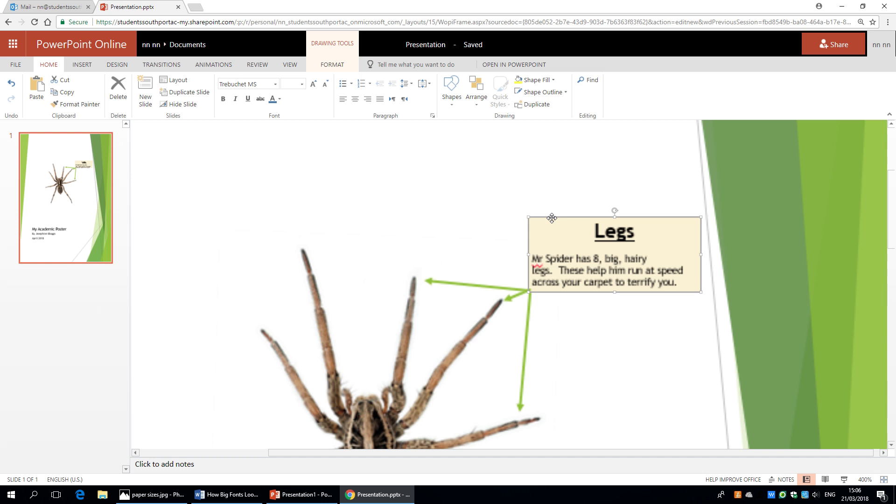
pyautogui.moveTo(551, 218); pyautogui.dragTo(558, 225)
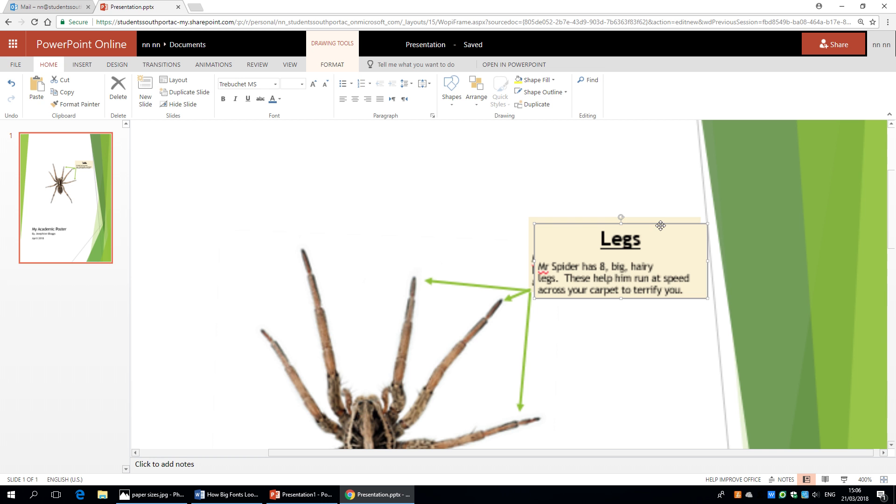
pyautogui.moveTo(660, 226); pyautogui.dragTo(182, 217)
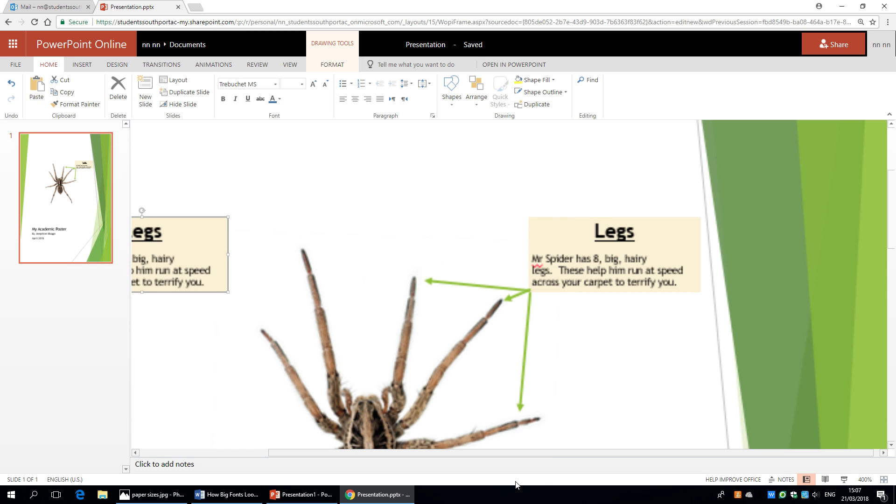
pyautogui.moveTo(545, 452); pyautogui.dragTo(435, 455)
pyautogui.click(290, 229)
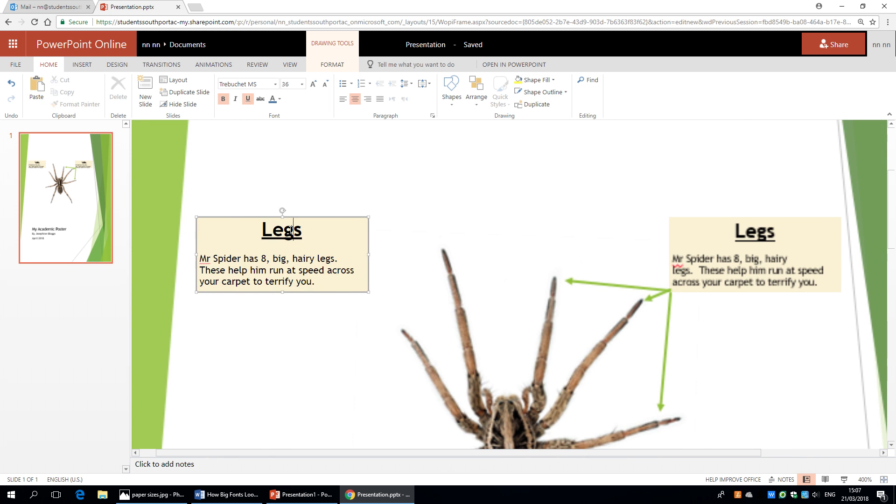
pyautogui.moveTo(309, 231); pyautogui.dragTo(261, 231)
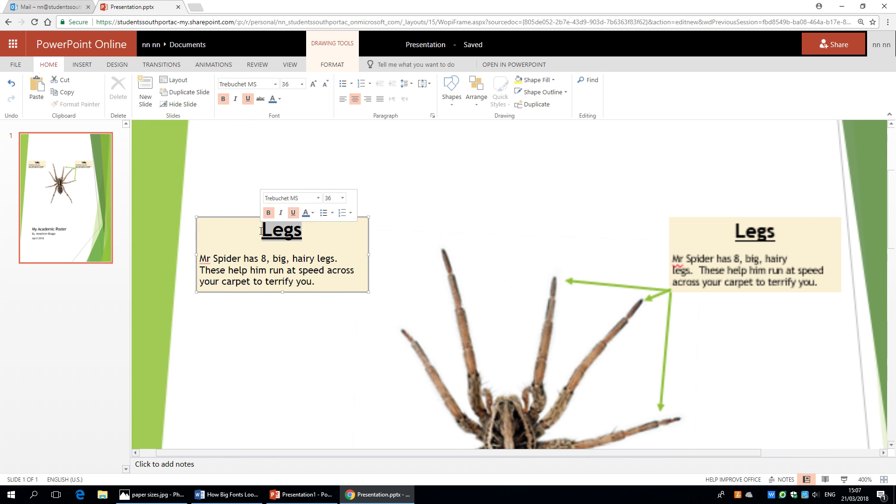
# - Retitle the left box 'Eyes' with body 'Blessed with many beady eyes, he can see you well, in the dark, whilst you are asleep'
pyautogui.write('Eyes')
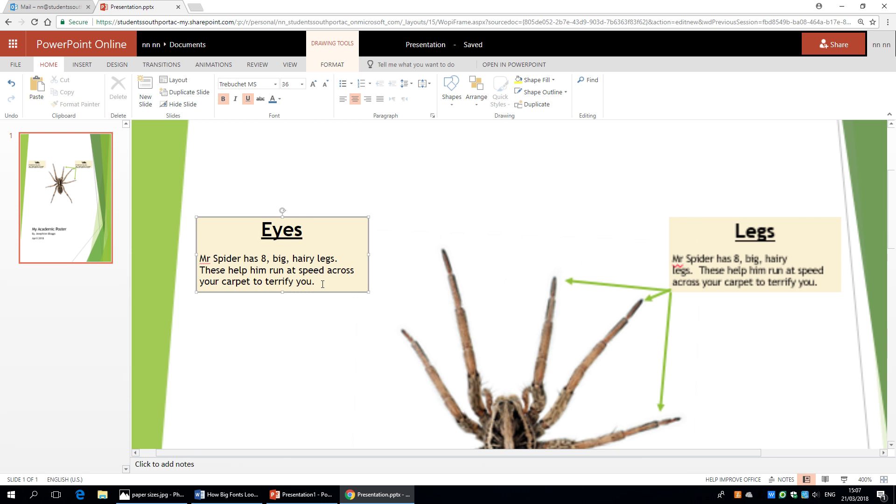
pyautogui.moveTo(322, 284); pyautogui.dragTo(193, 255)
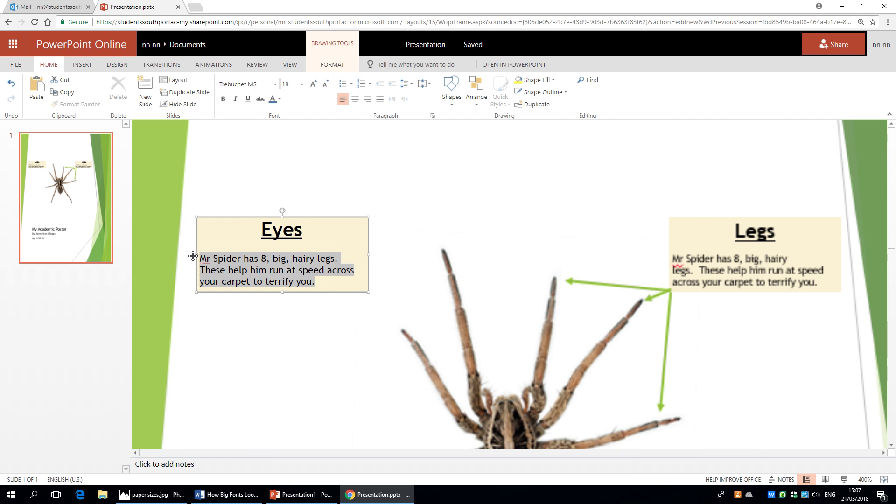
pyautogui.write('Blessed wit')
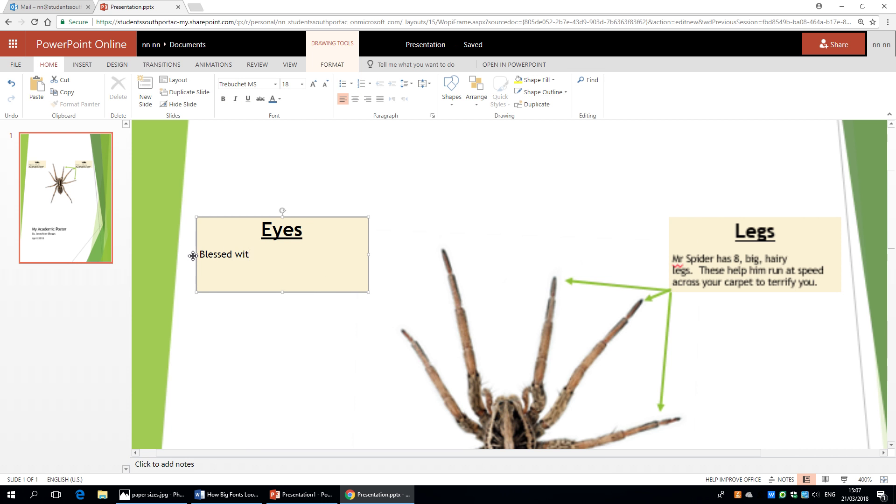
pyautogui.write('h many ')
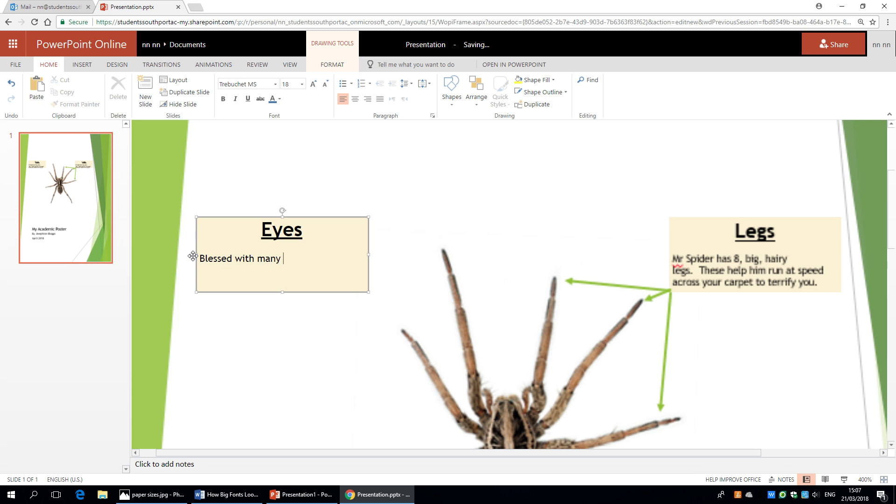
pyautogui.write('beady eyes, he can see yo')
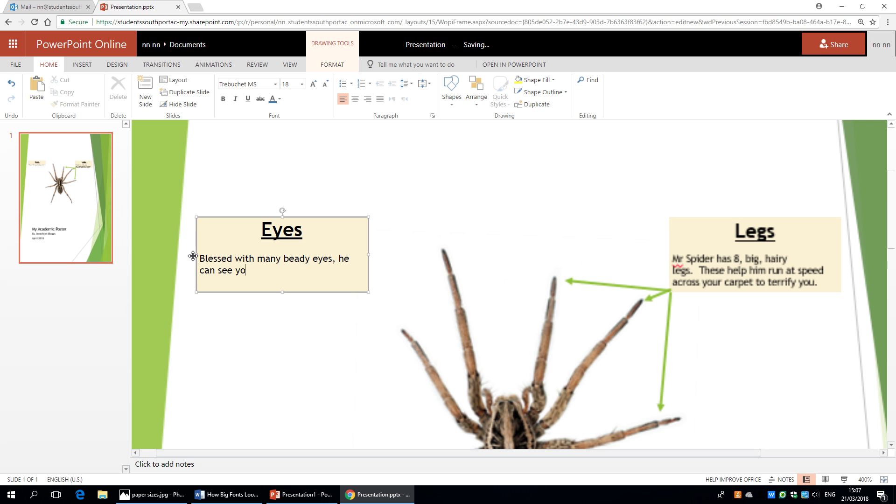
pyautogui.write('u well, in the dark, whi')
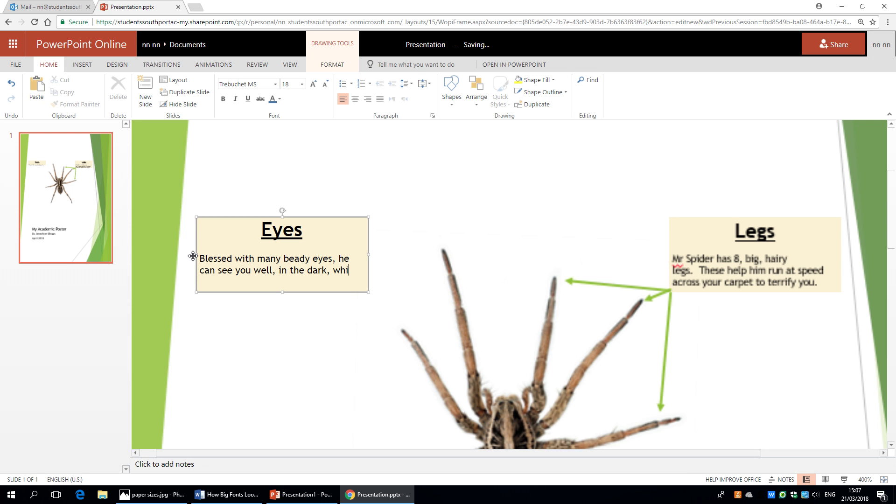
pyautogui.write('lst you are asleep.')
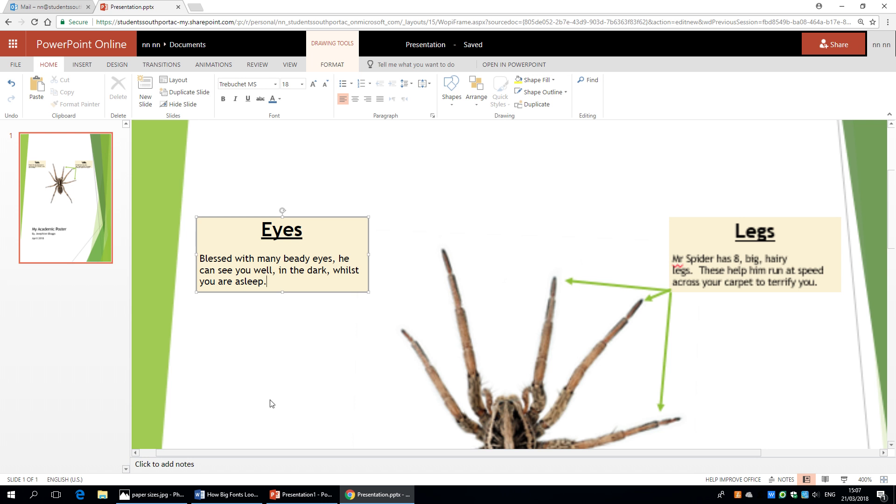
pyautogui.click(294, 381)
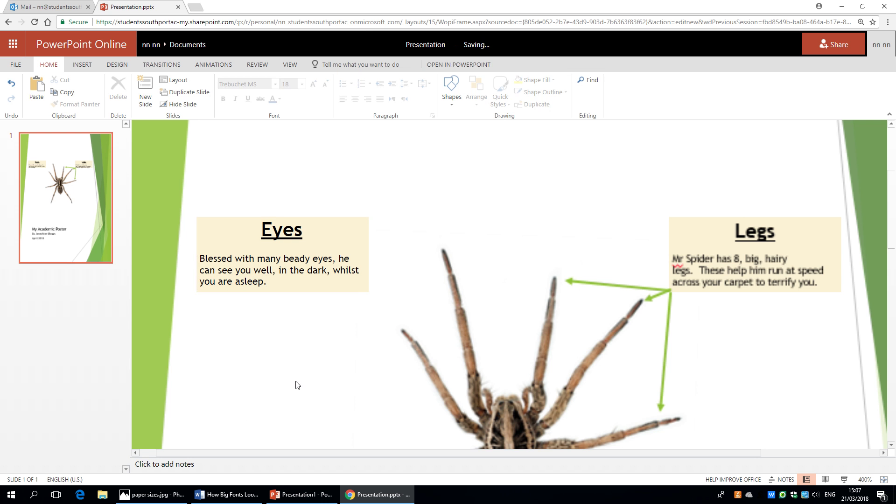
# - Duplicate the upper green arrow and stretch it from the Eyes box to the spider's head
pyautogui.click(618, 285)
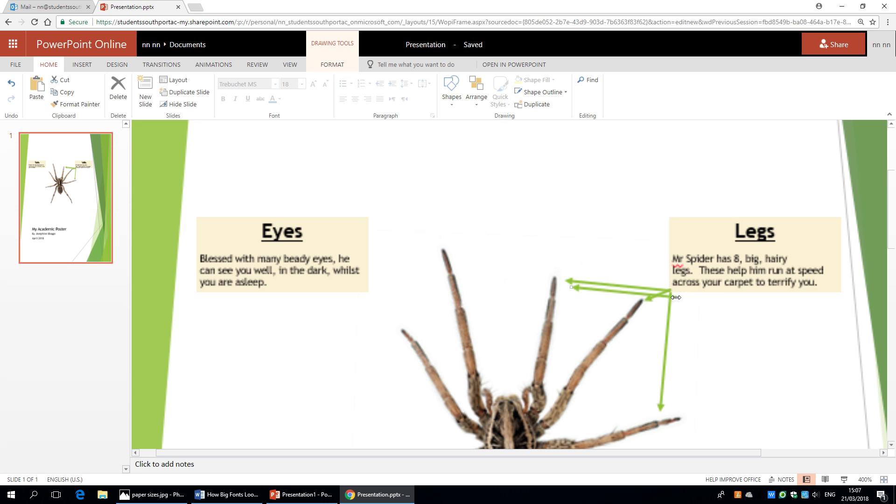
pyautogui.moveTo(564, 281); pyautogui.dragTo(550, 279)
pyautogui.moveTo(461, 279); pyautogui.dragTo(367, 292)
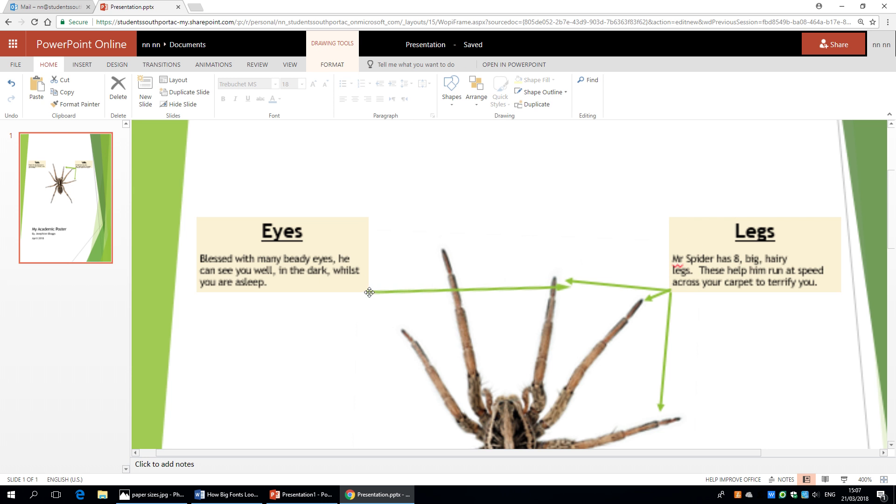
pyautogui.moveTo(571, 286); pyautogui.dragTo(501, 400)
pyautogui.click(265, 371)
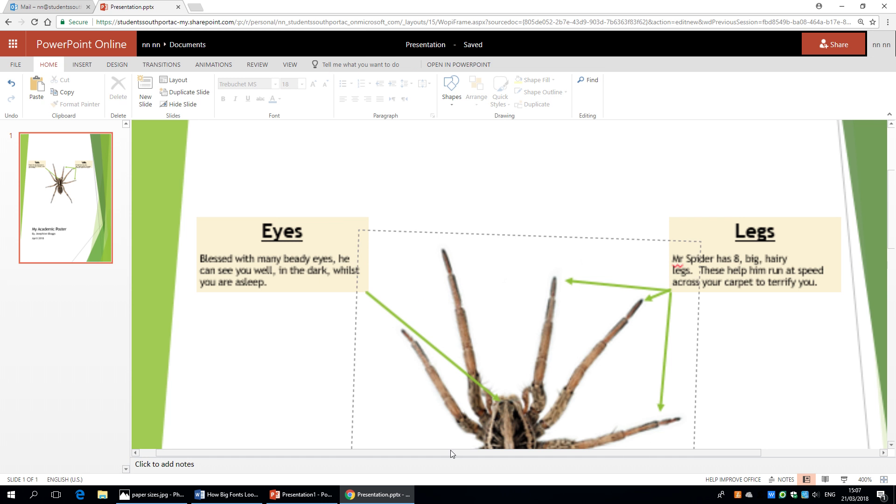
pyautogui.scroll(-3, 360, 352)
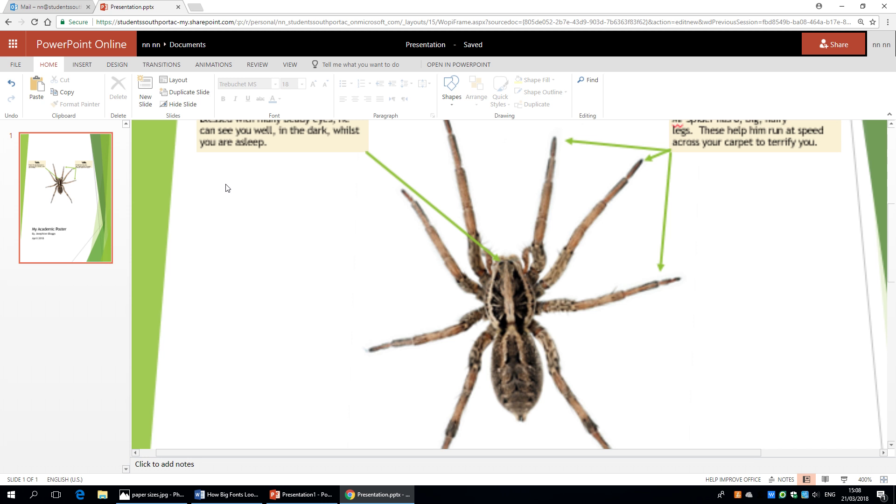
# - Download the poster as Presentation.pdf using File > Download As > Download as PDF
pyautogui.click(15, 66)
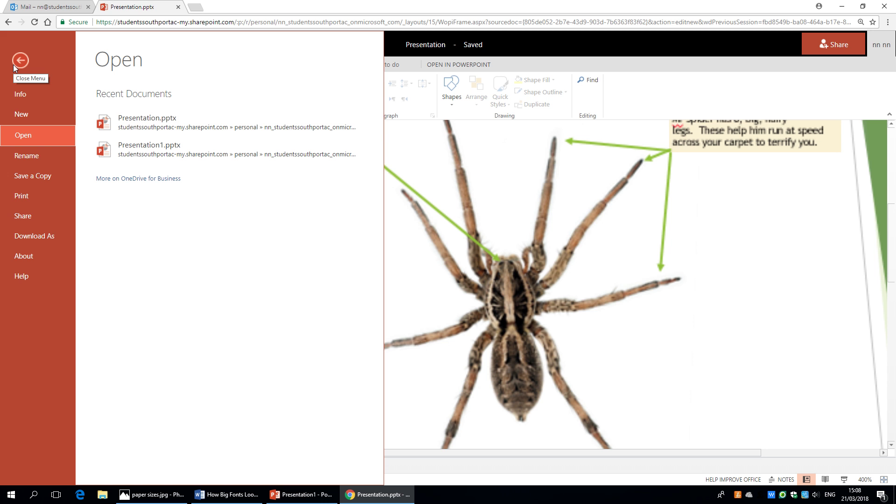
pyautogui.click(45, 237)
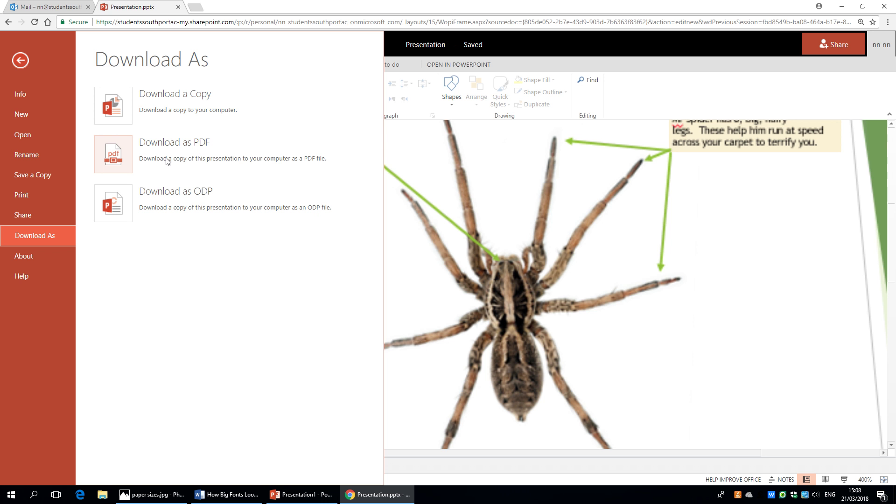
pyautogui.click(153, 153)
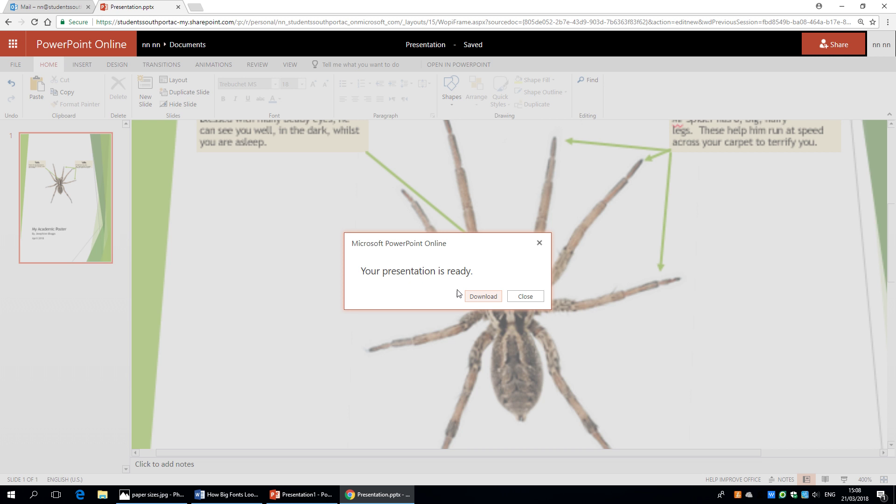
pyautogui.click(482, 297)
pyautogui.scroll(-3, 480, 296)
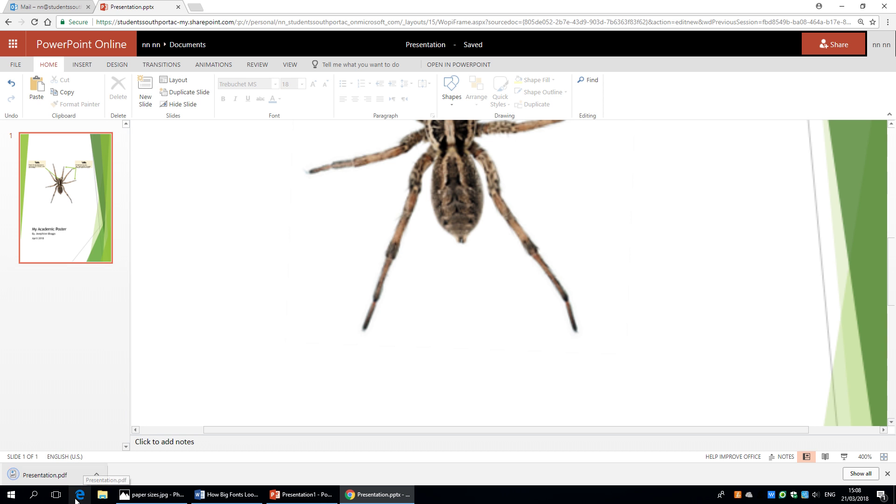
# - Minimise Chrome, the Word font-size document and the Photos paper-sizes picture
pyautogui.click(842, 6)
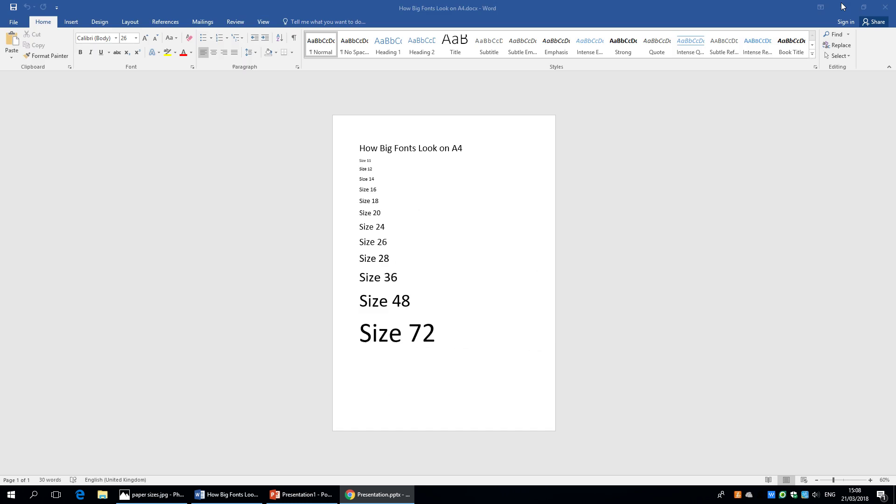
pyautogui.click(842, 6)
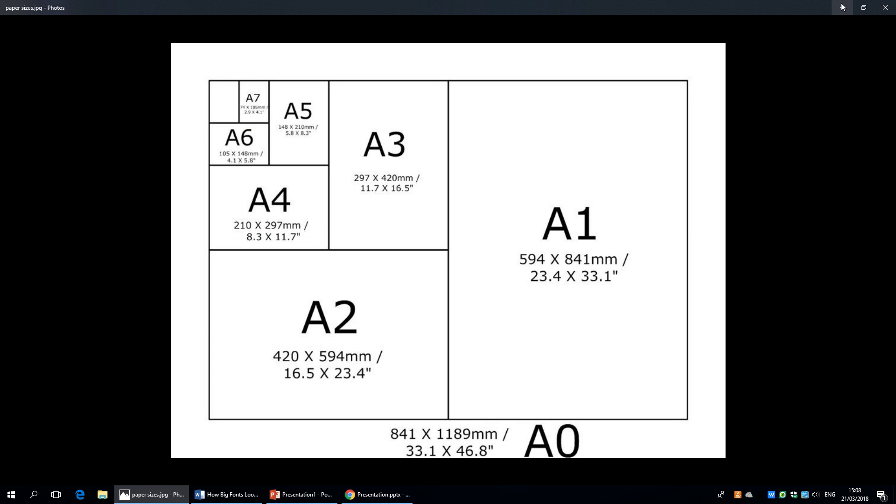
pyautogui.click(842, 7)
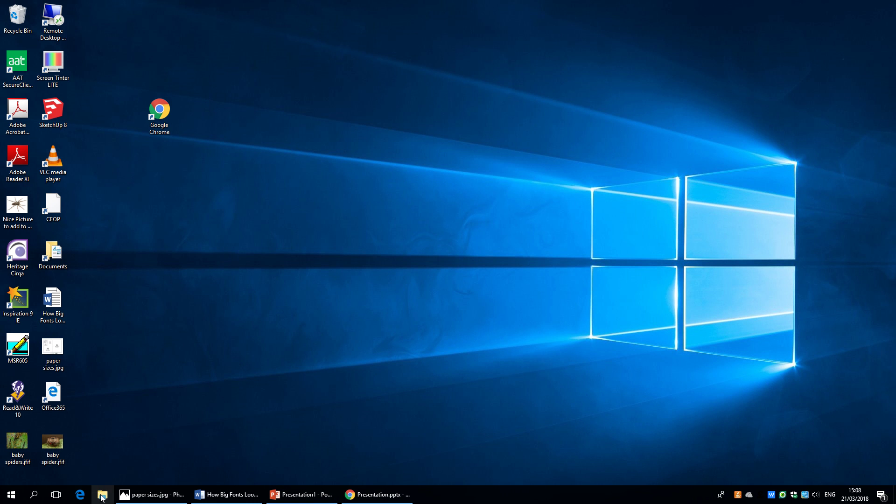
# - Browse to the H:\ drive in File Explorer and bring up the context menu for Presentation.pdf
pyautogui.click(7, 498)
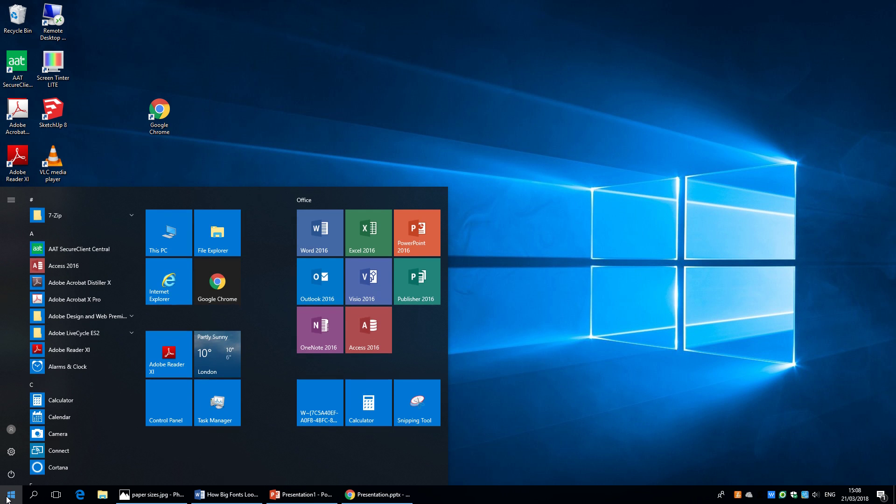
pyautogui.click(102, 494)
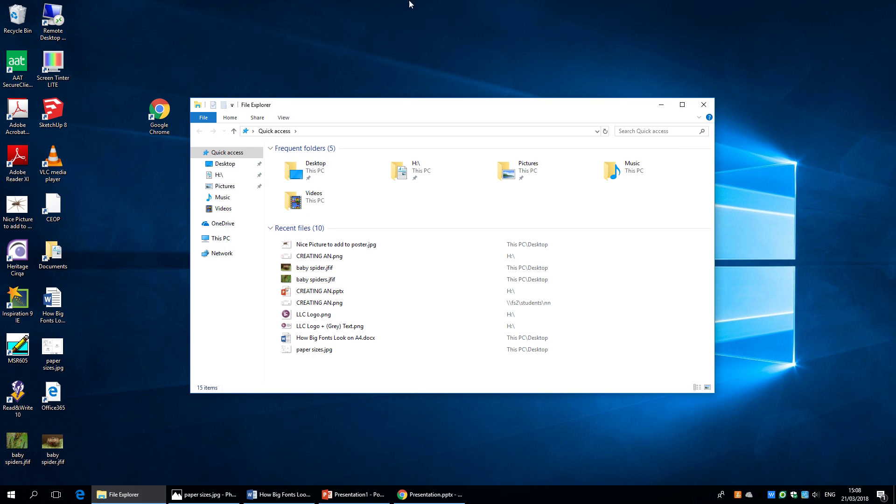
pyautogui.moveTo(418, 2)
pyautogui.click(383, 20)
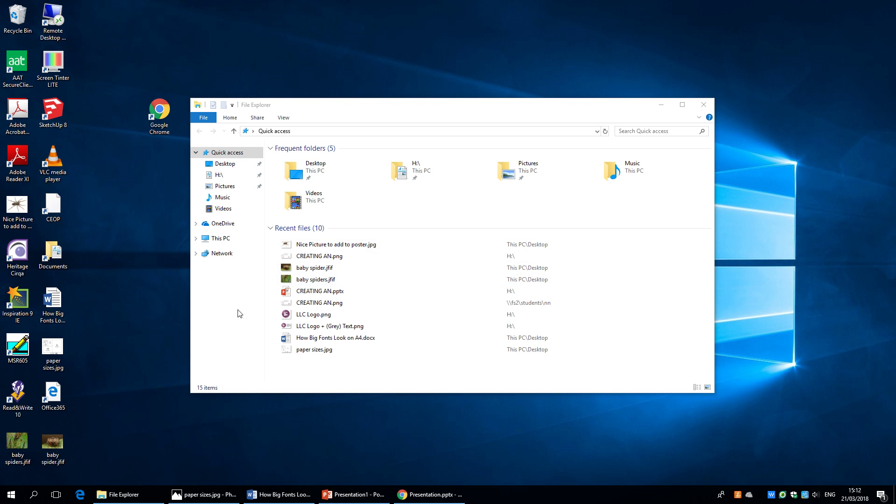
pyautogui.click(228, 177)
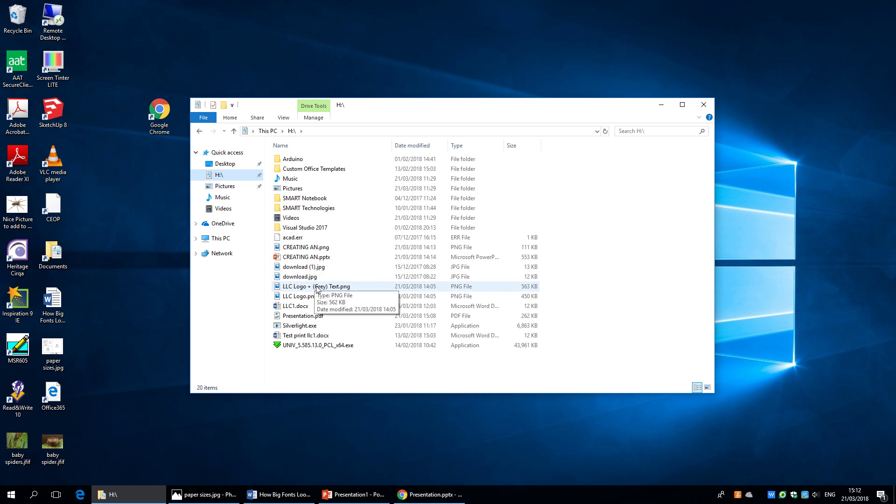
pyautogui.rightClick(317, 318)
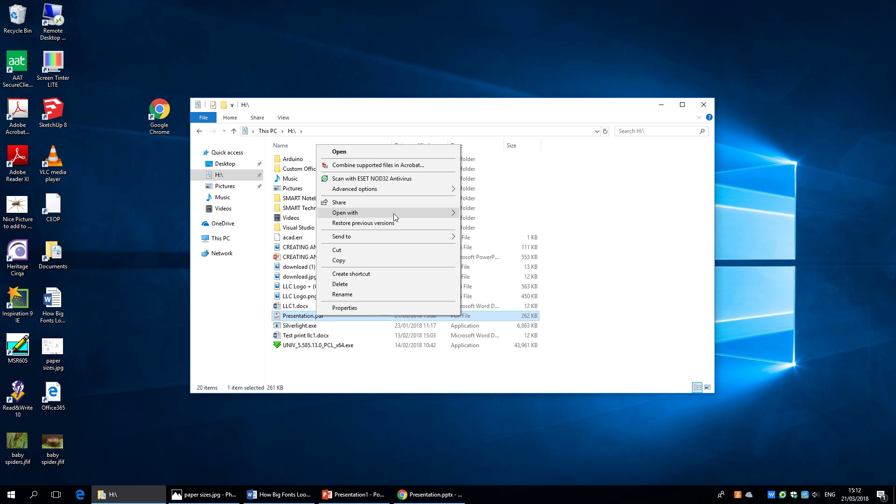
# - Open Presentation.pdf in Adobe Reader, accepting the licence and cancelling the default-app prompt
pyautogui.moveTo(393, 213)
pyautogui.click(494, 237)
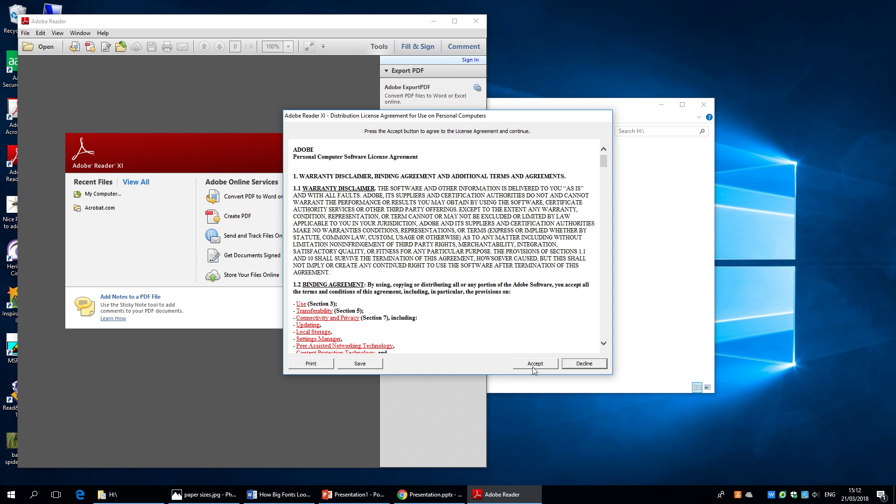
pyautogui.click(533, 367)
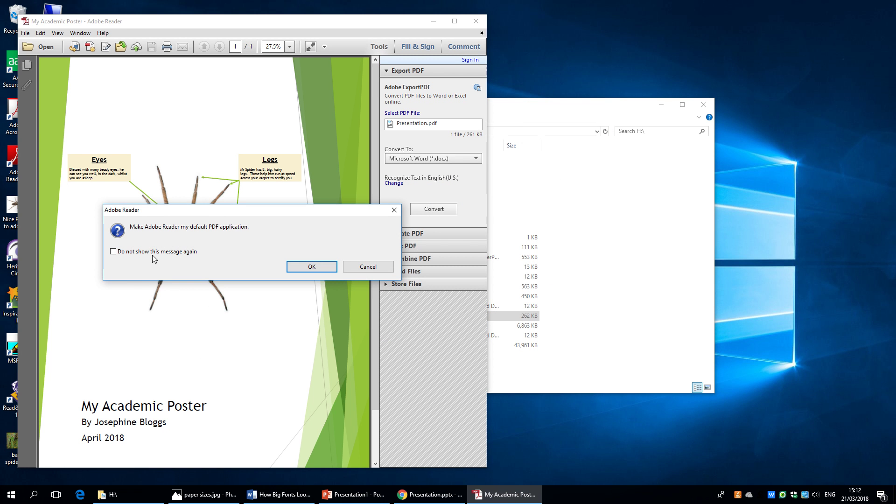
pyautogui.click(391, 266)
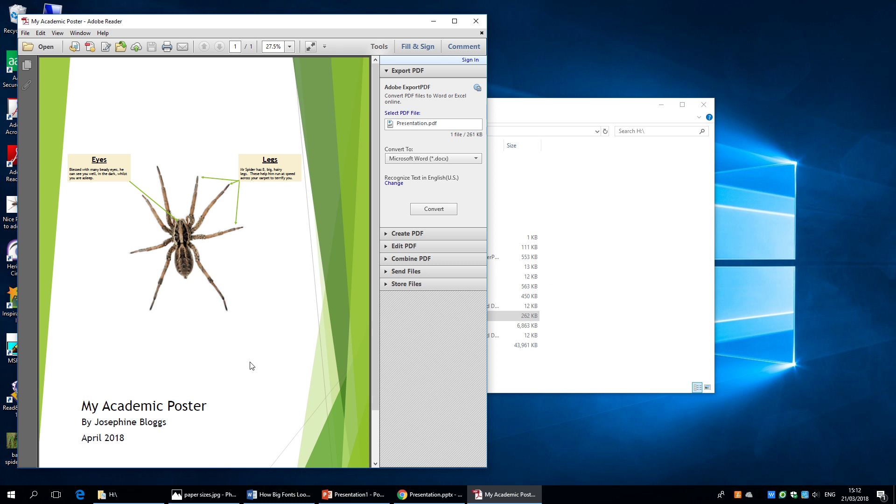
pyautogui.scroll(-3, 252, 366)
pyautogui.scroll(3, 265, 359)
pyautogui.moveTo(600, 3)
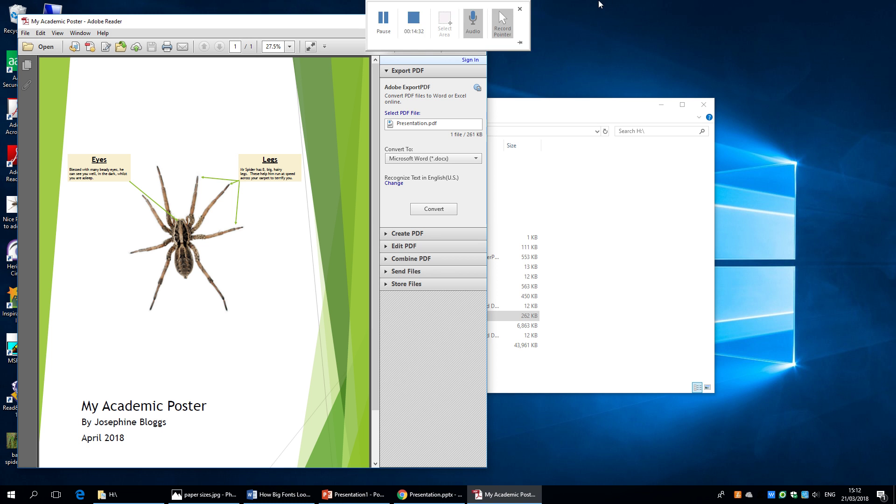